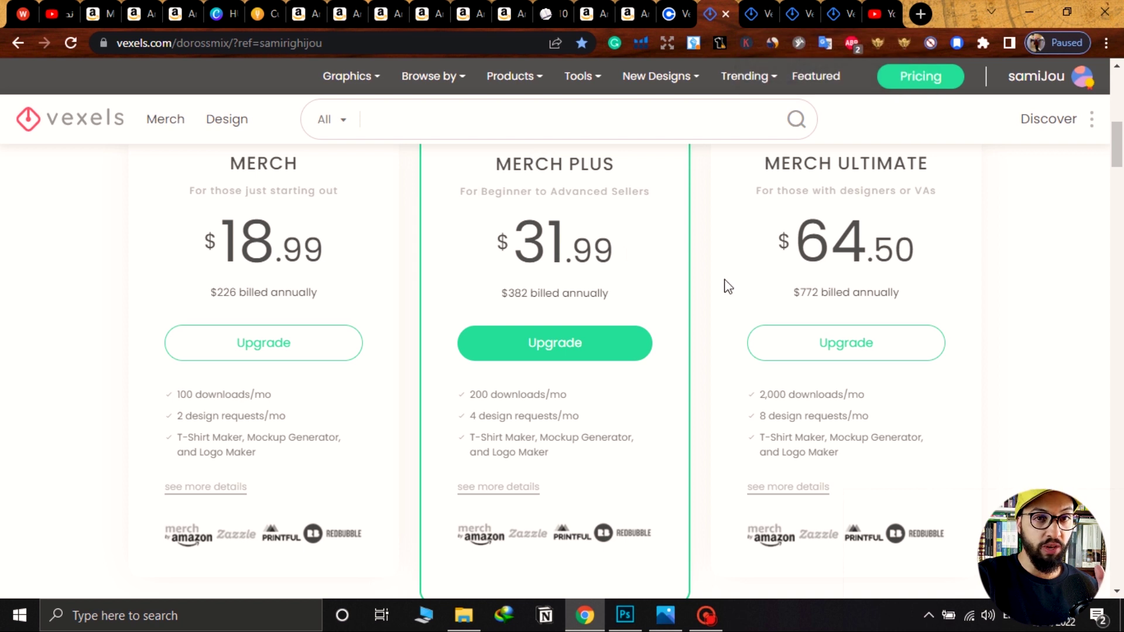
Compare the annual Merch plan prices on the Vexels Dorossmix offer page with those on the regular Merch plans page.
scroll(1118, 149, up, 1)
scroll(1119, 149, up, 1)
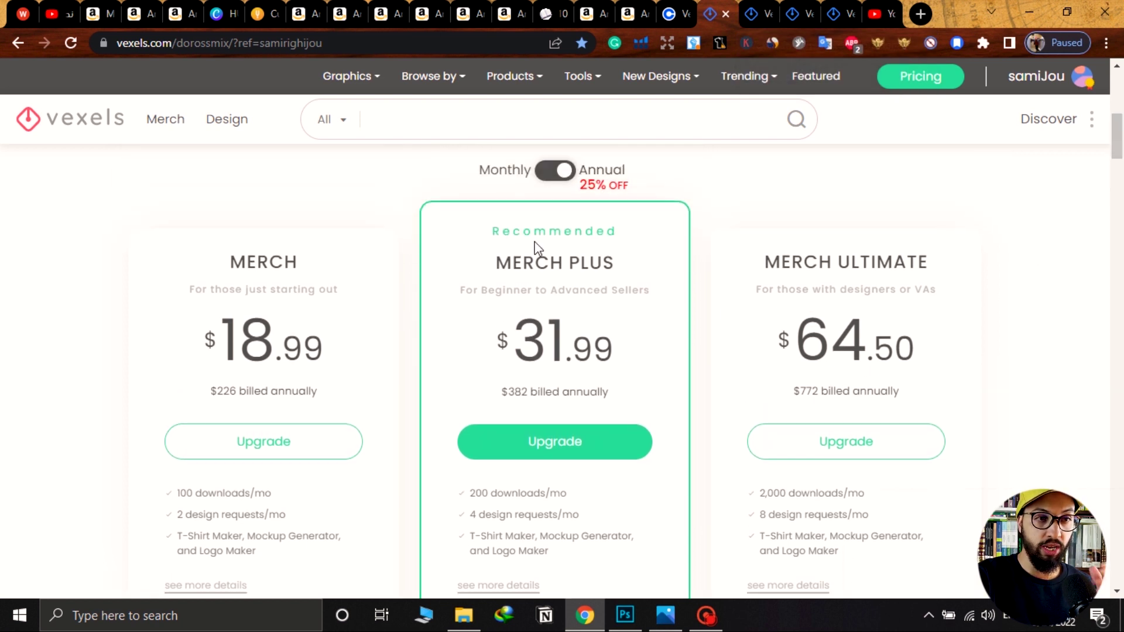
drag(243, 265, 271, 283)
click(103, 339)
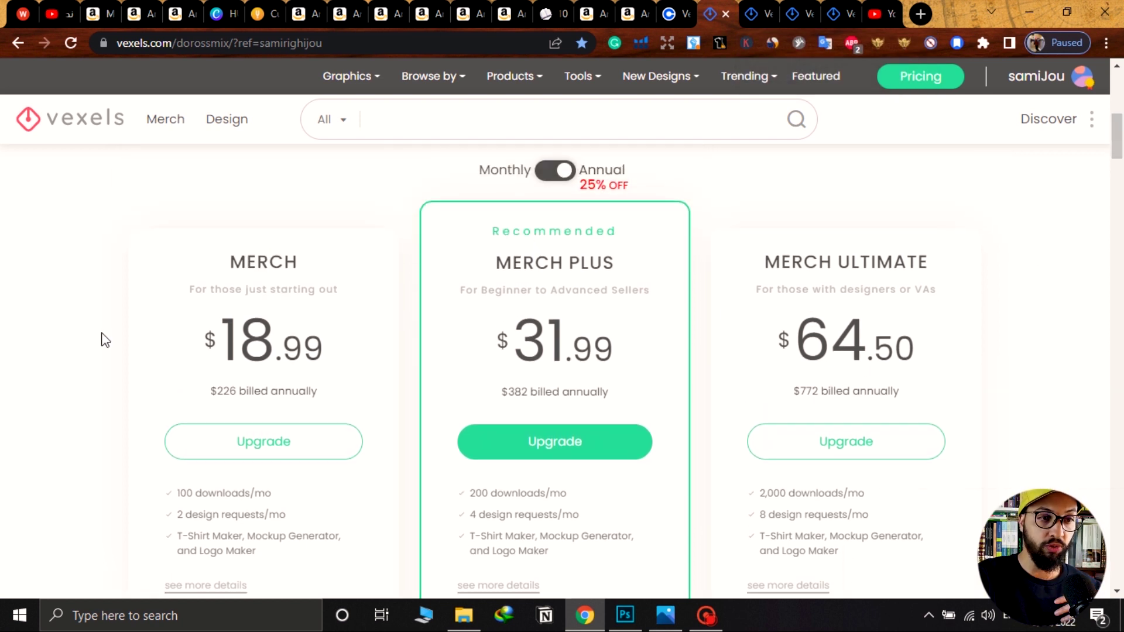
drag(334, 362, 221, 351)
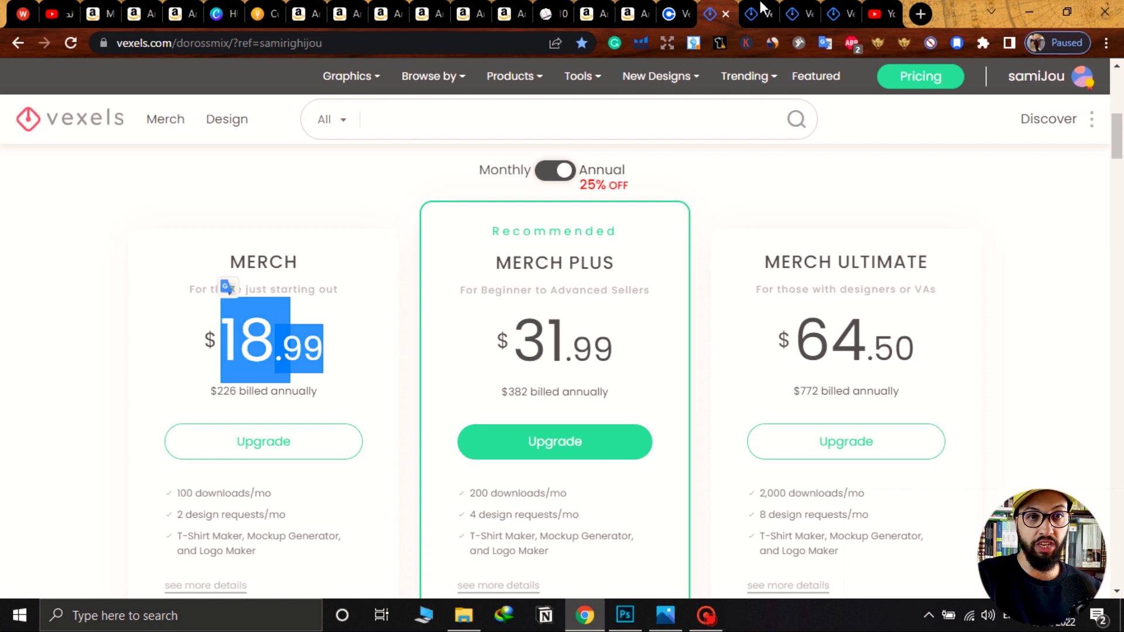
key(ctrl+Tab)
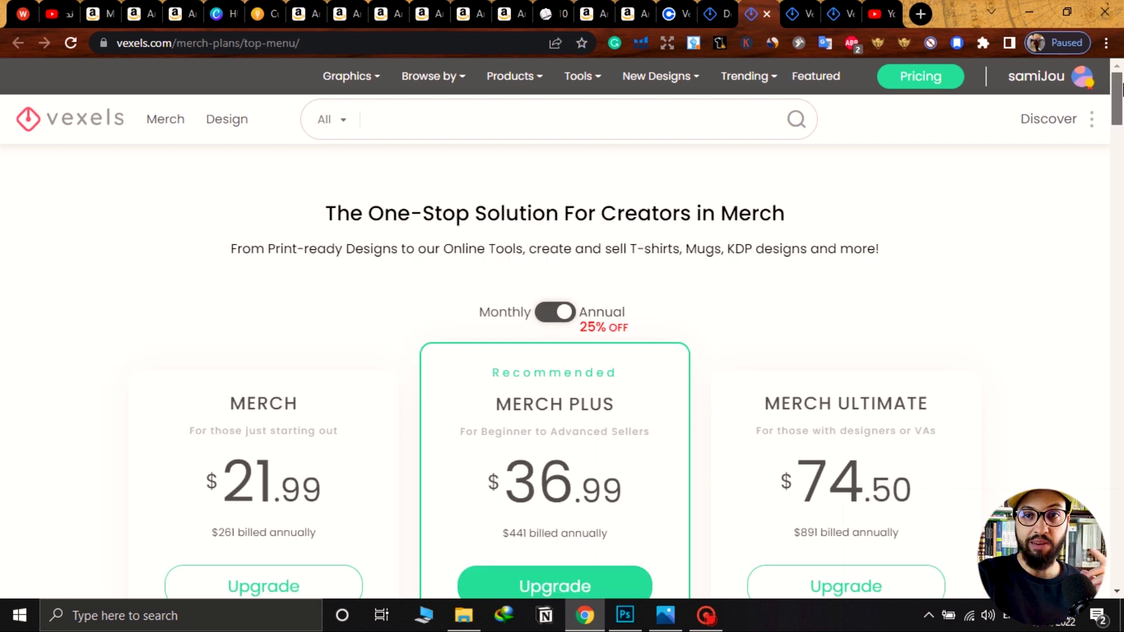
scroll(1117, 99, down, 1)
drag(345, 465, 222, 474)
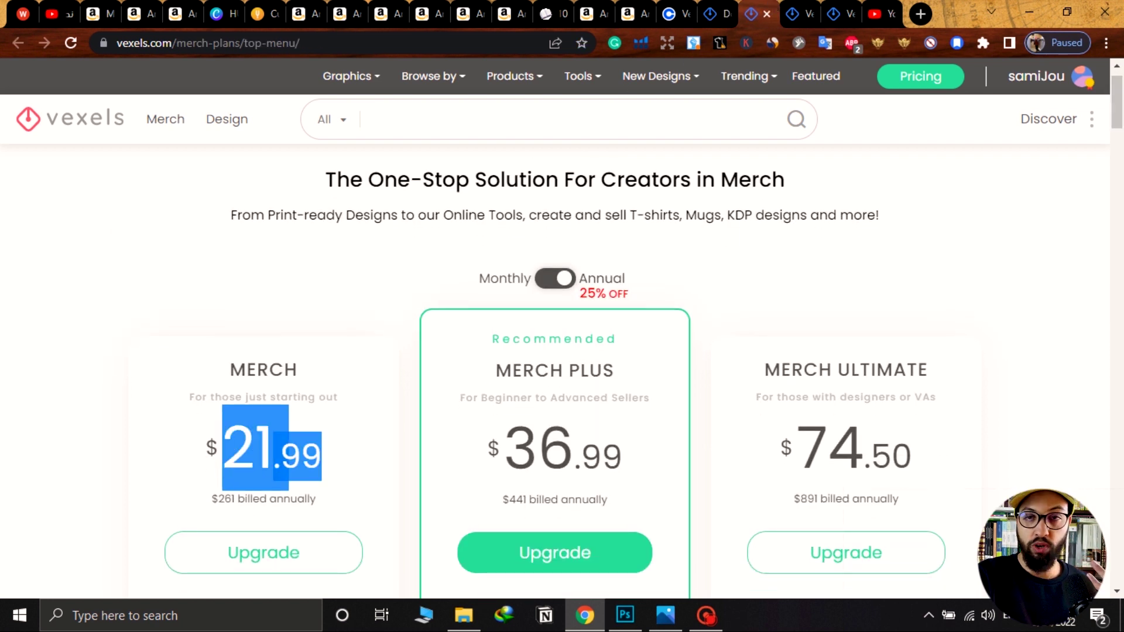
click(910, 228)
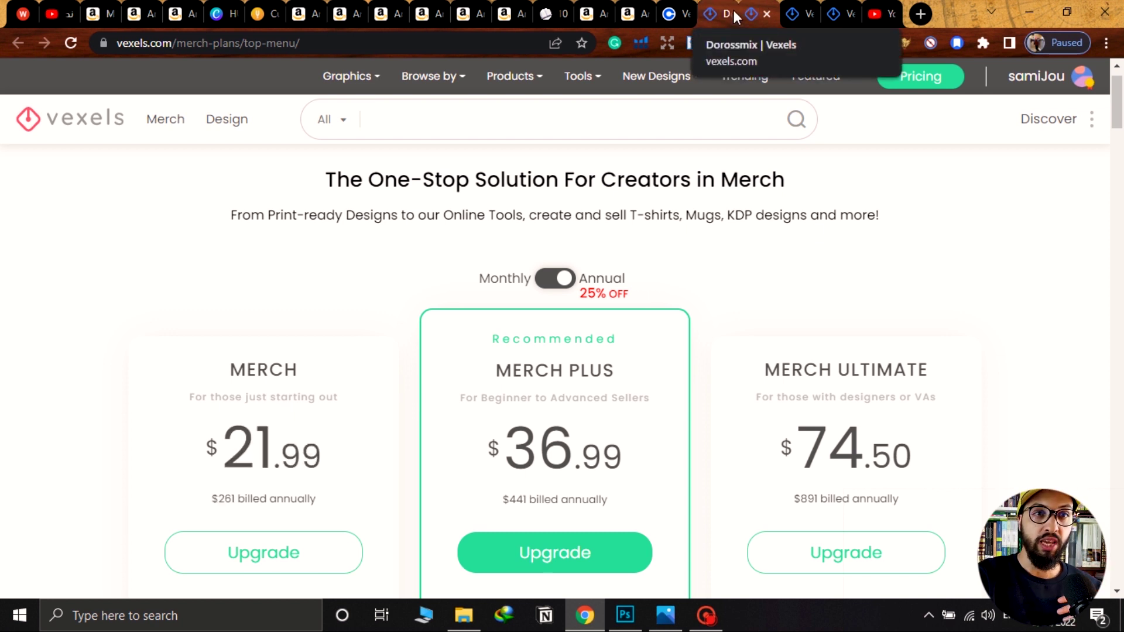
click(738, 8)
click(1034, 183)
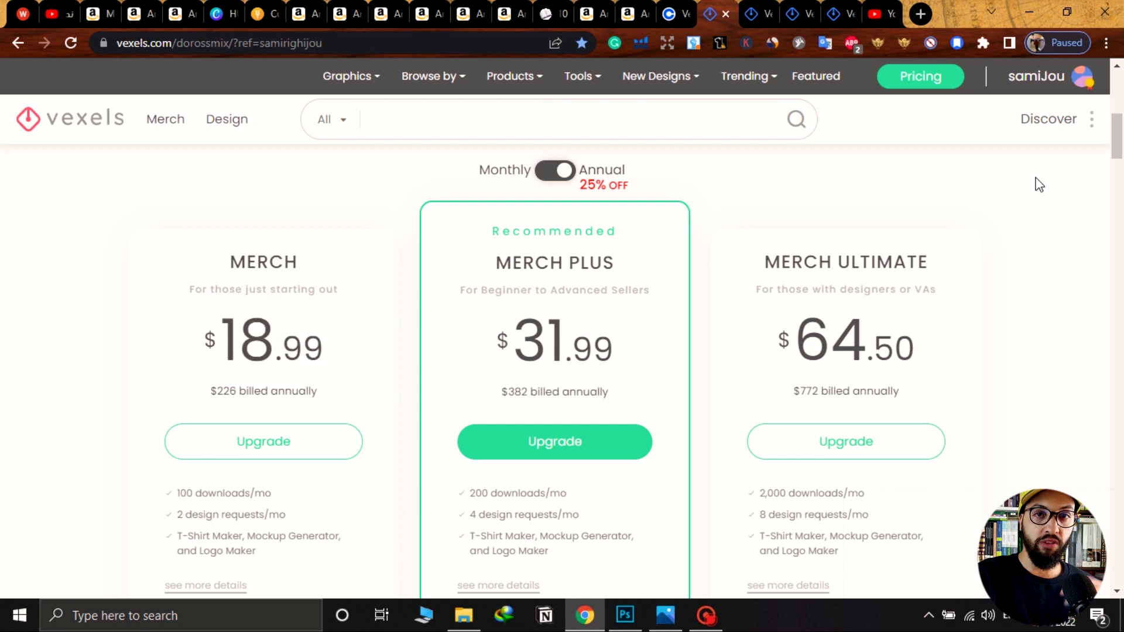
Examine the editable T-shirt PSD offered for free download under the Dorossmix PSD of the week.
scroll(1119, 152, down, 1)
drag(1119, 151, 1115, 197)
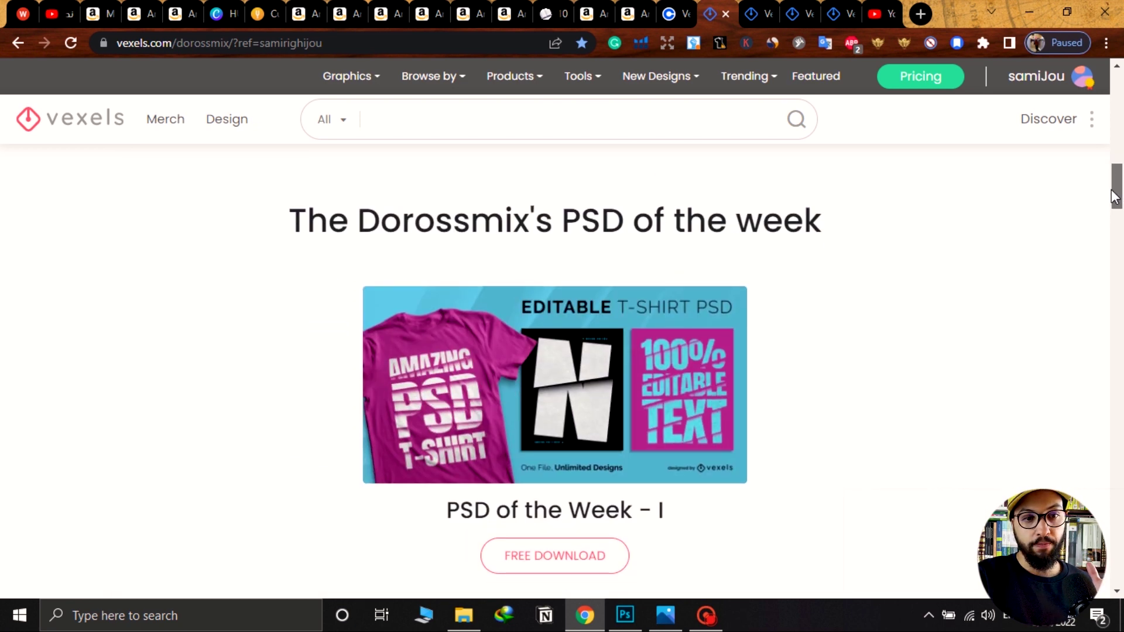
drag(634, 382, 672, 375)
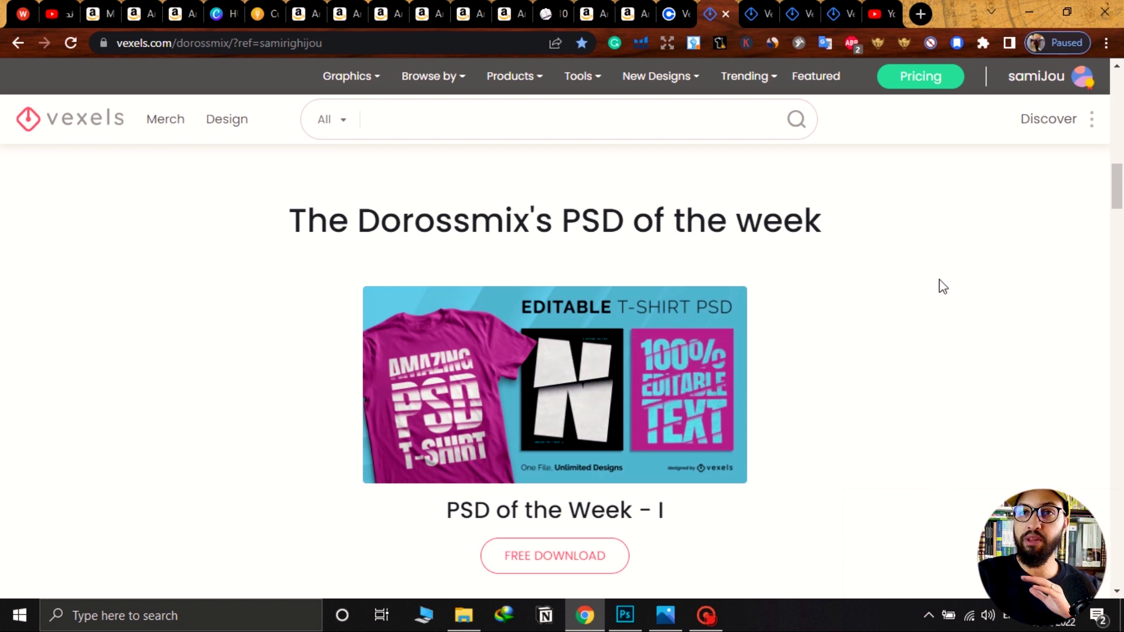
double_click(667, 520)
drag(481, 566, 858, 417)
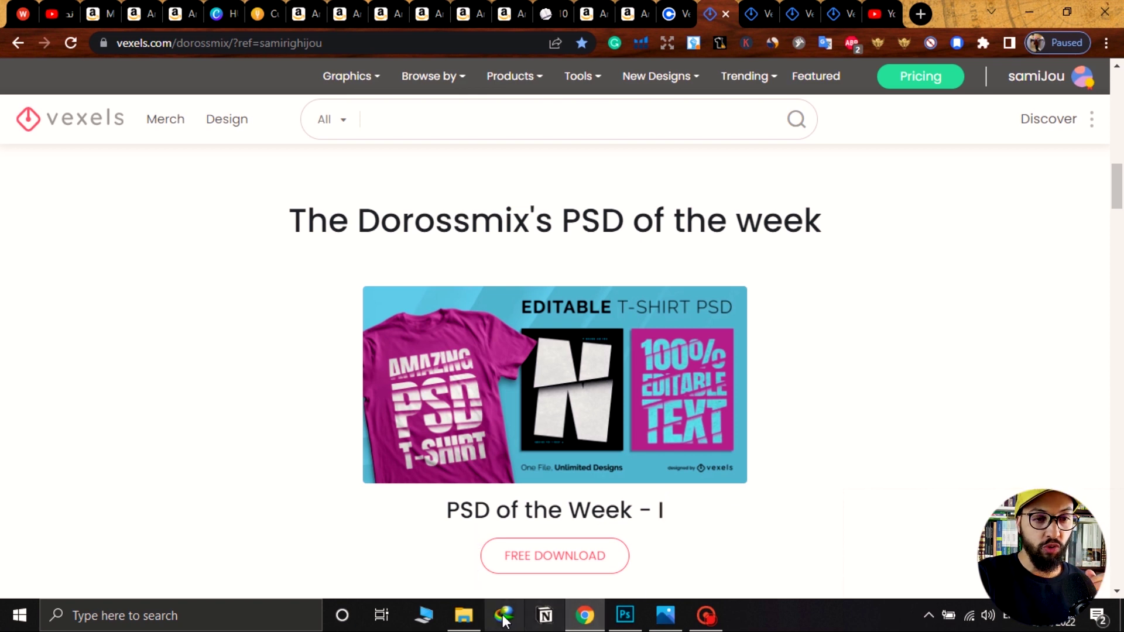
Switch to File Explorer and inspect the sliced-text-effect archive and the CutsAndShadows-psd-tshirt-SC file in the 1Sliced text effect folder.
click(464, 615)
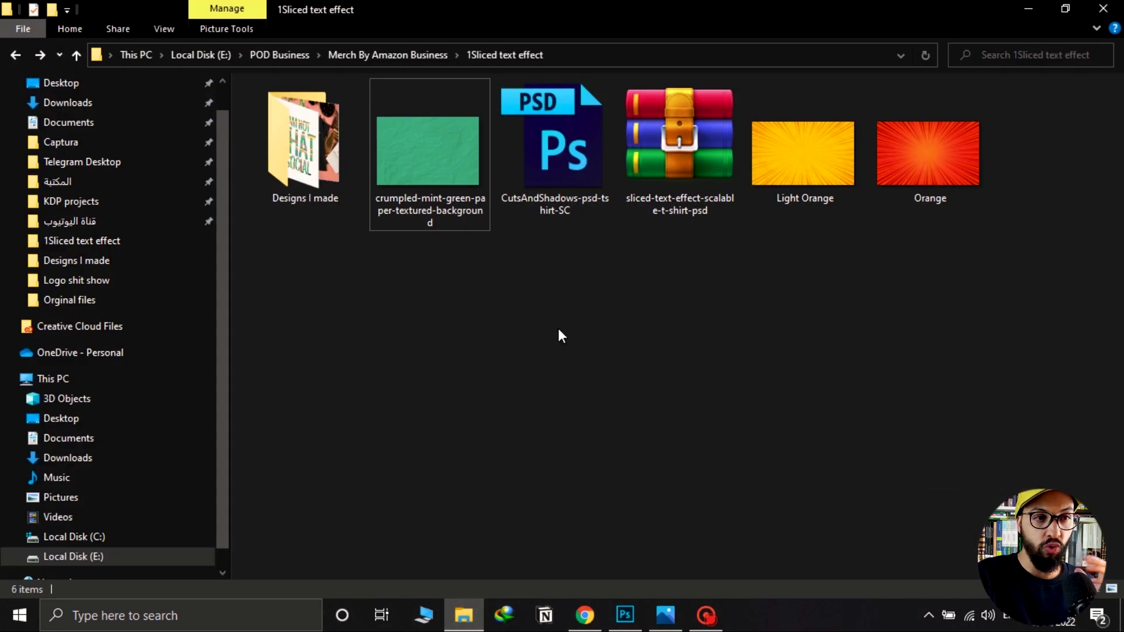
click(690, 142)
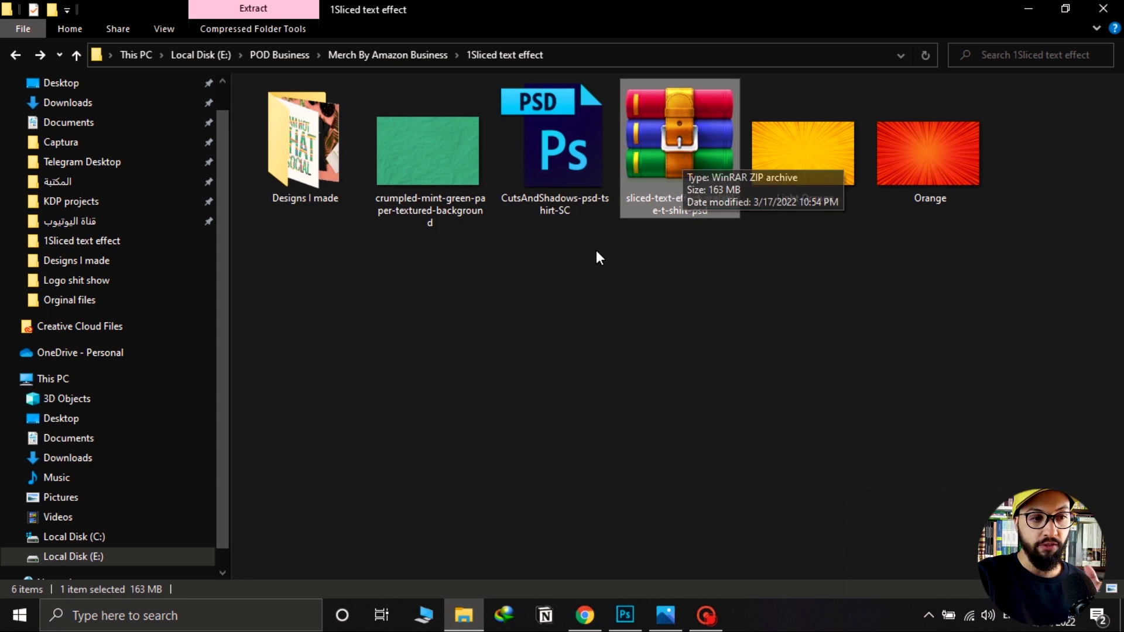
click(625, 331)
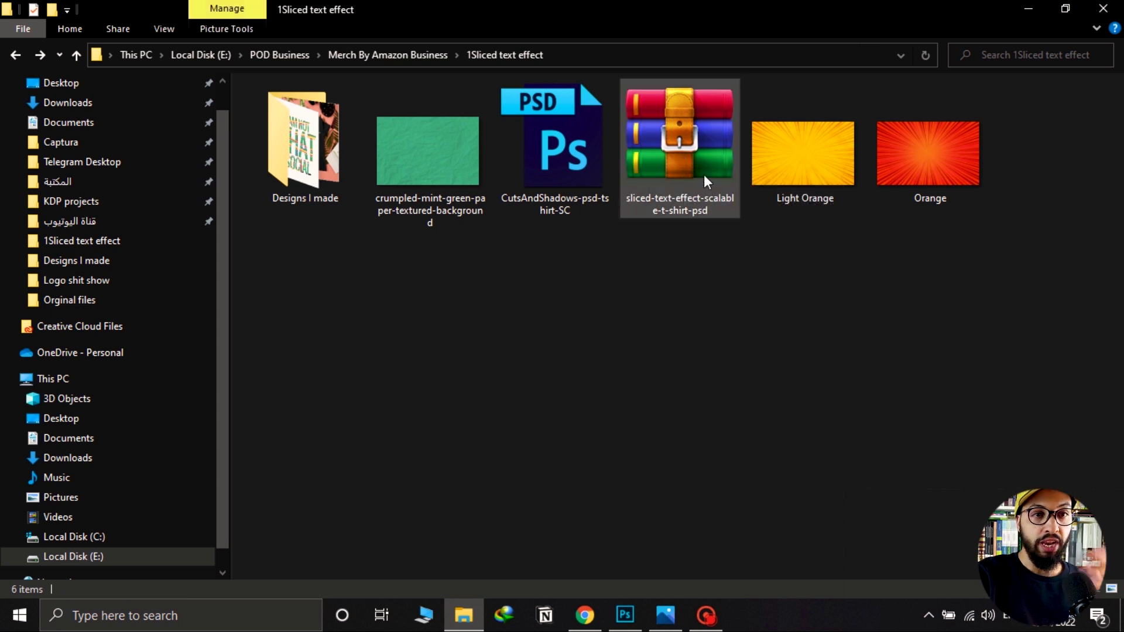
click(578, 130)
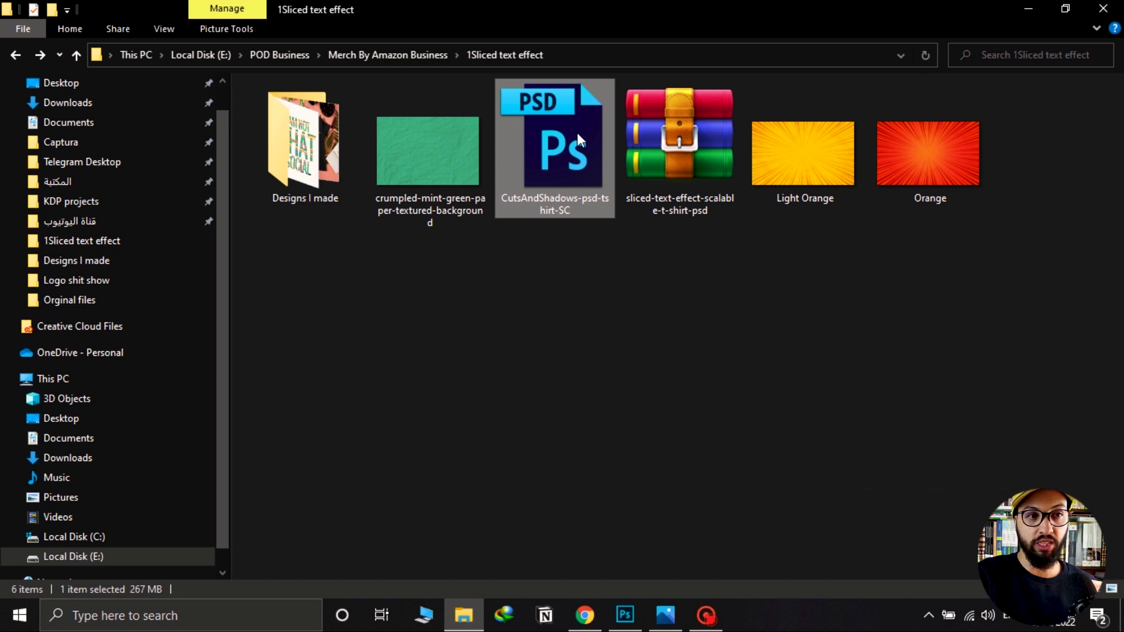
click(567, 329)
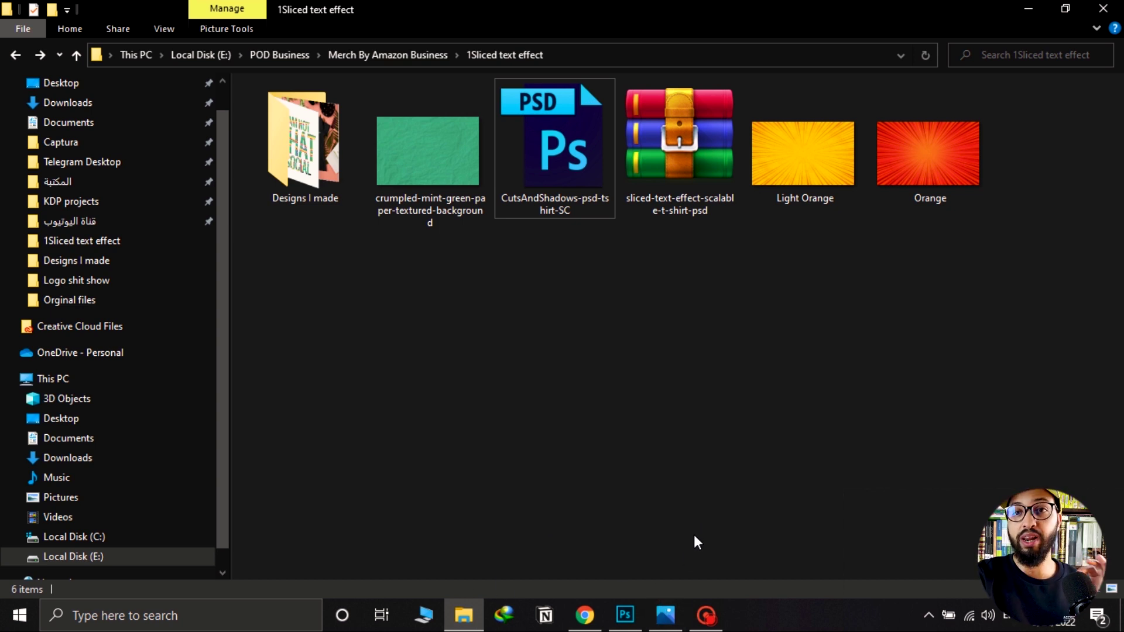
Switch to Photos and look through the free font bundle images b1 to b5, returning to b1.
click(666, 615)
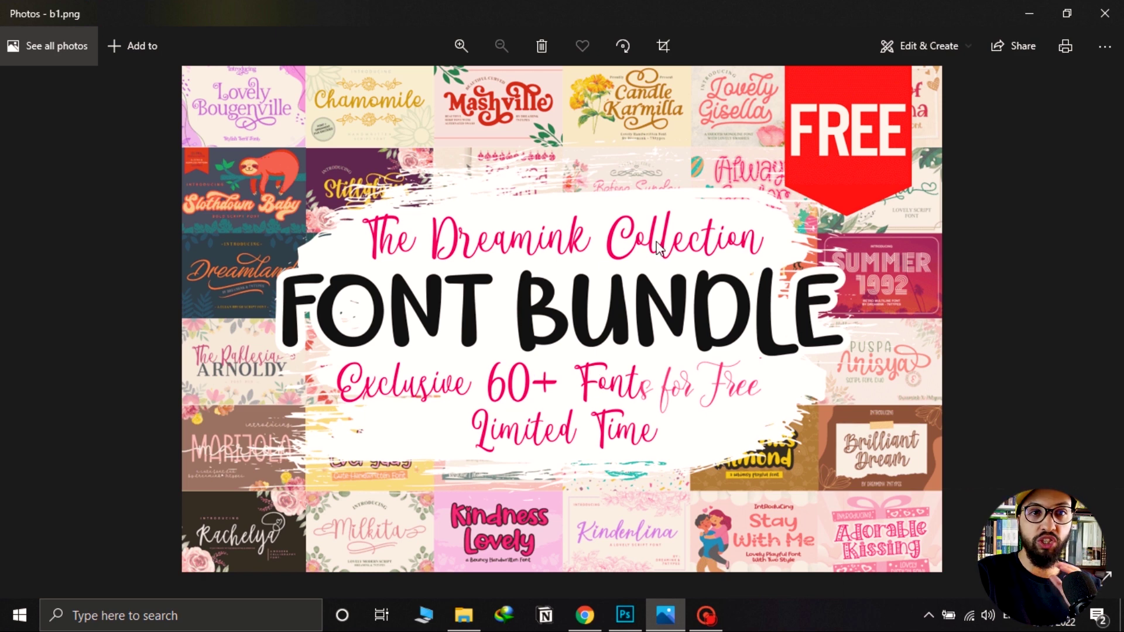
key(Right)
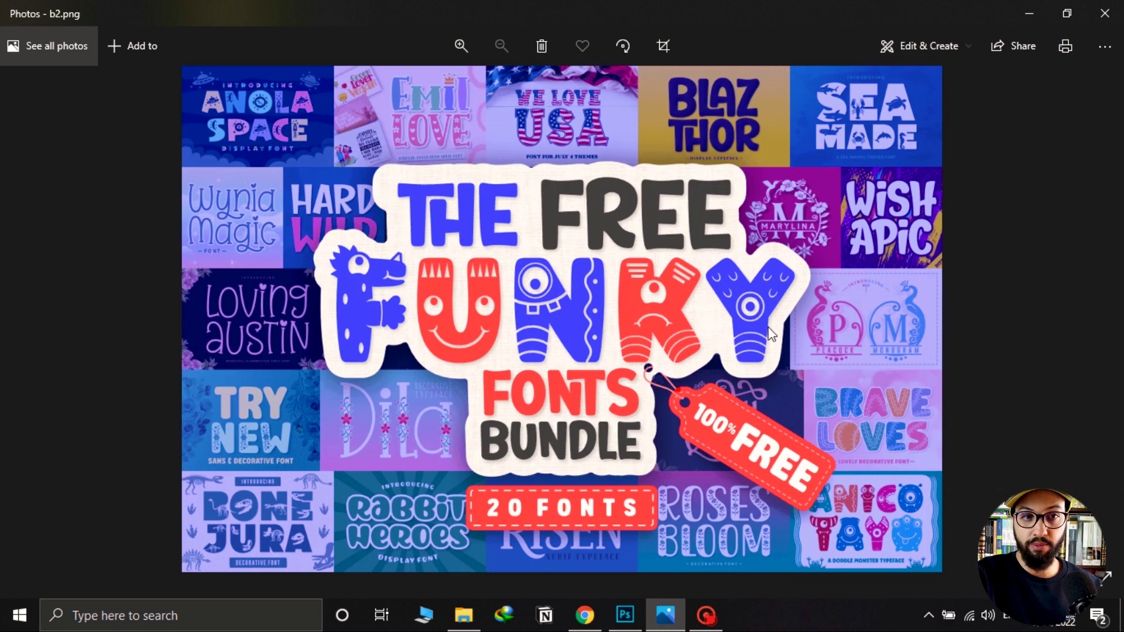
key(Right)
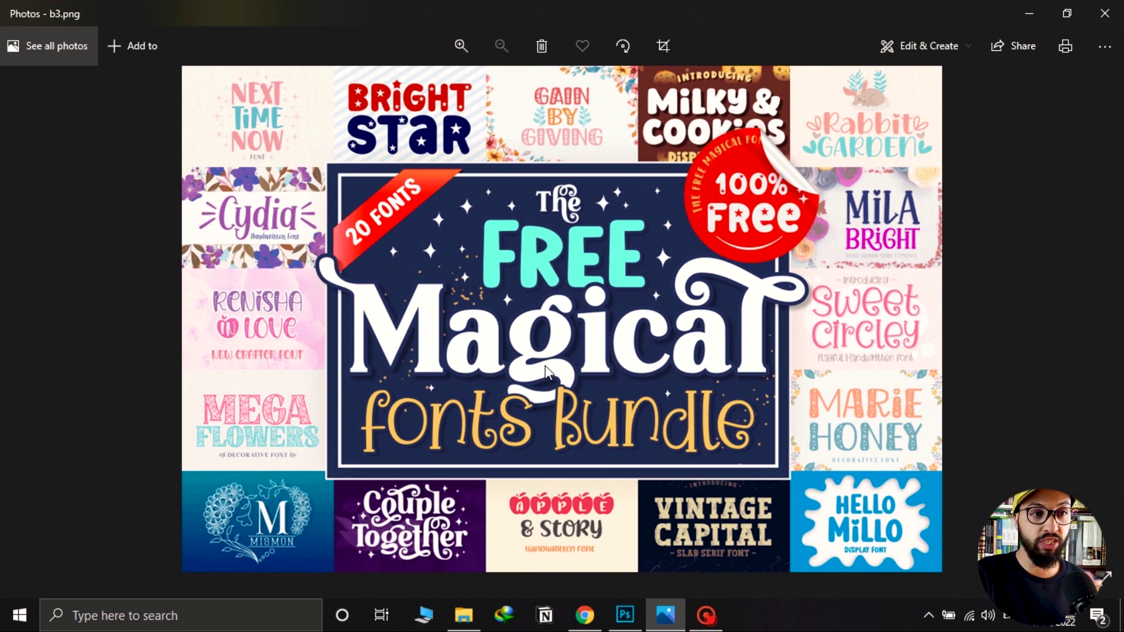
key(Right)
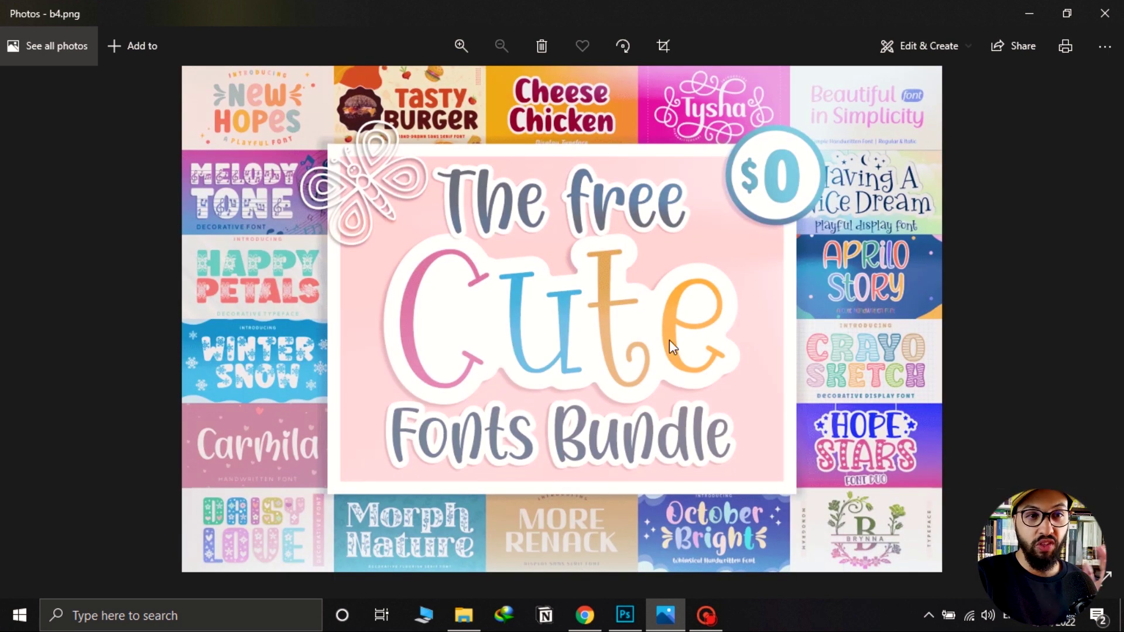
key(Right)
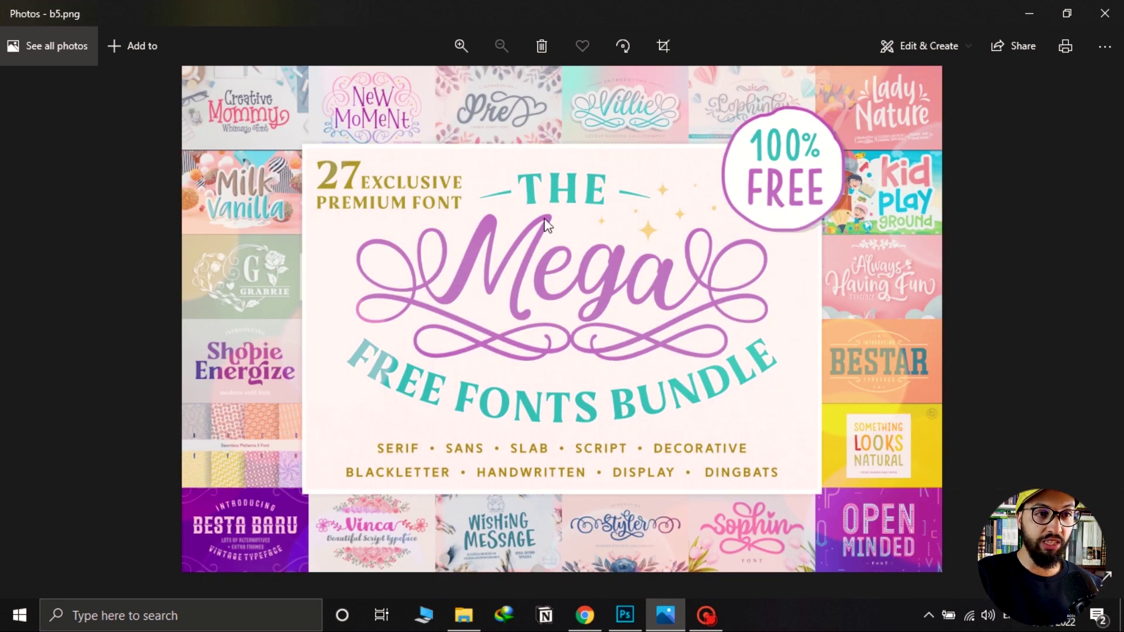
key(Left)
key(Left)
key(Left)
key(Left)
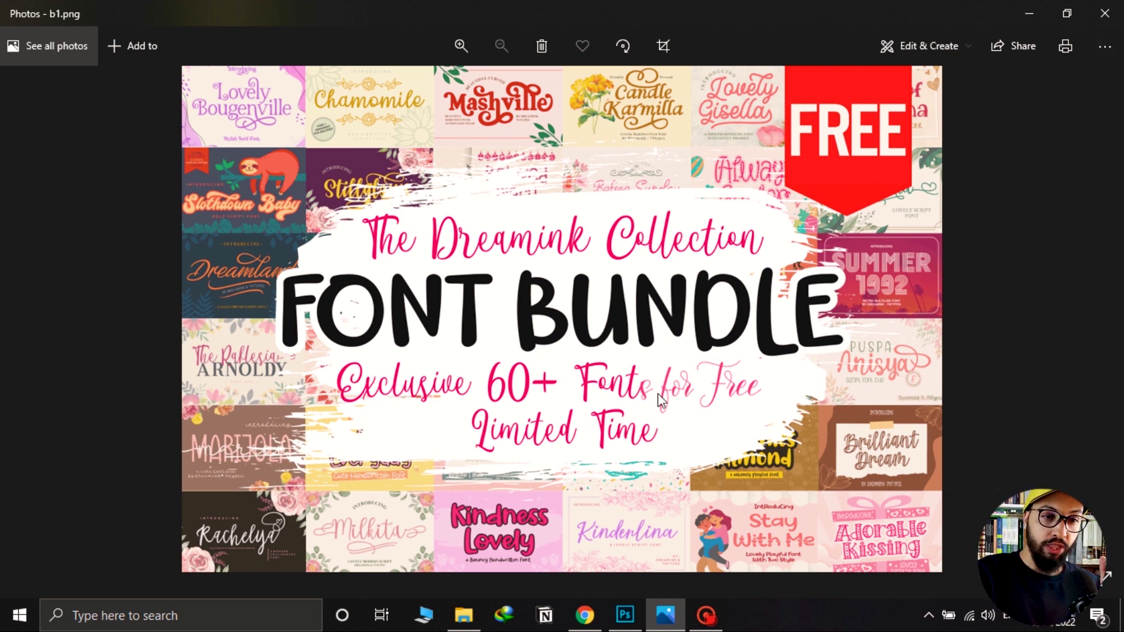
Switch to Photoshop with the CutsAndShadows T-shirt PSD and dismiss the missing fonts dialog without replacing Anton Regular.
click(463, 614)
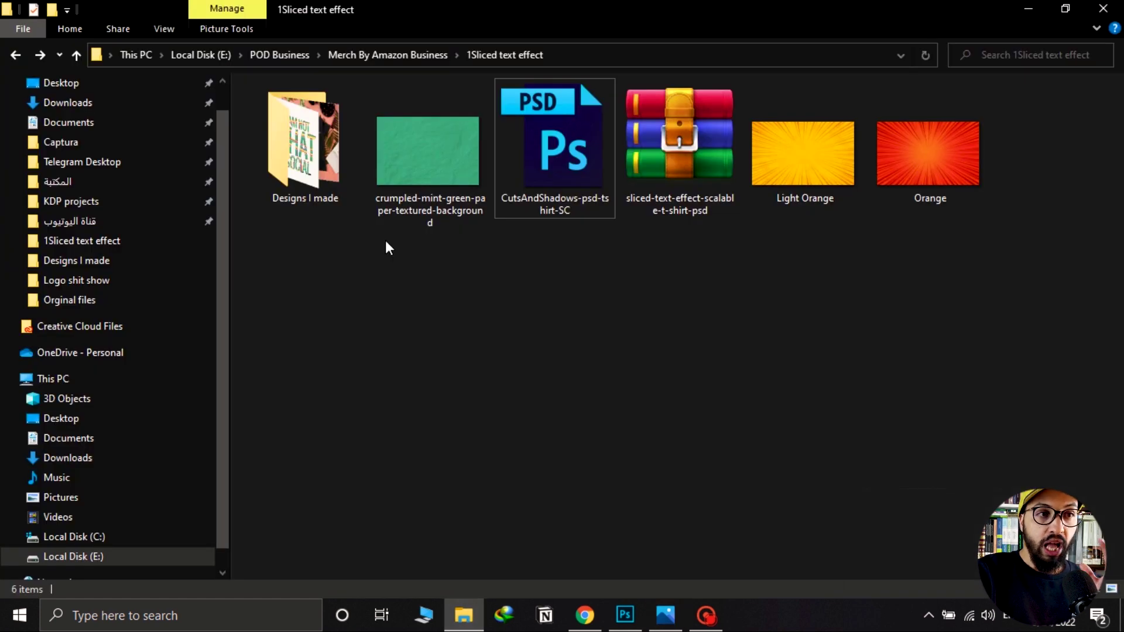
click(625, 615)
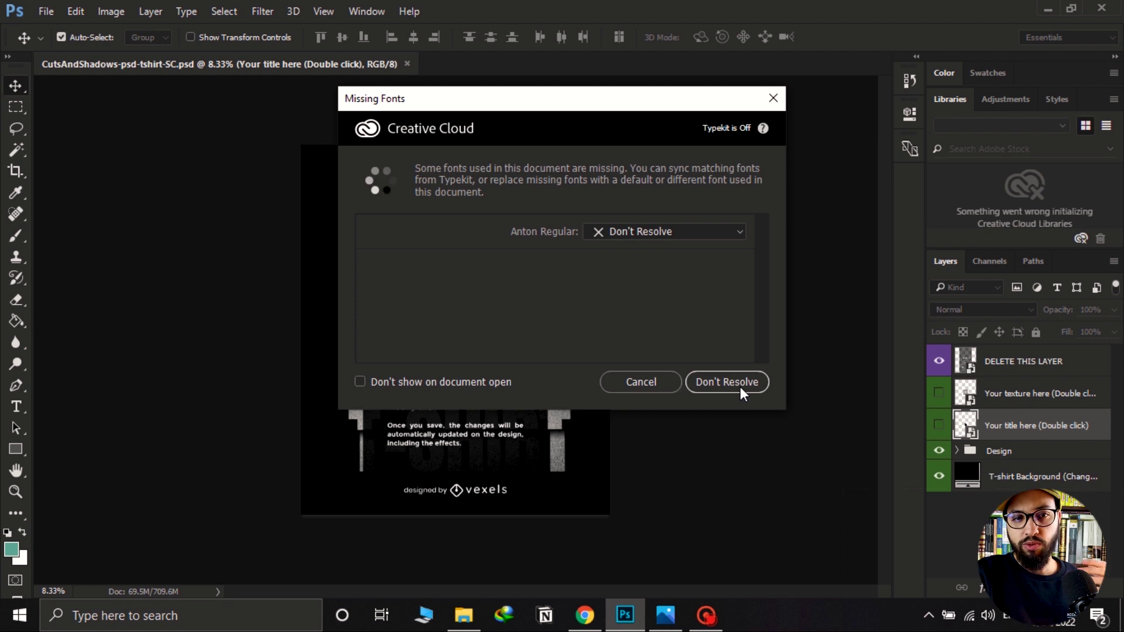
click(665, 384)
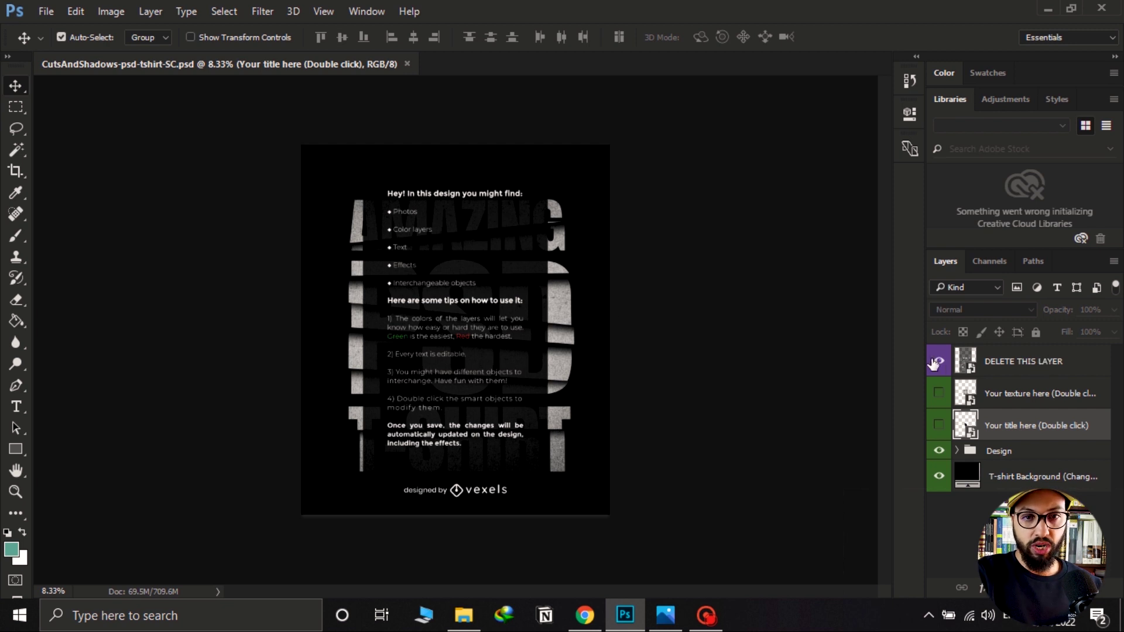
Delete the instruction layer named DELETE THIS LAYER from the T-shirt PSD.
click(1030, 361)
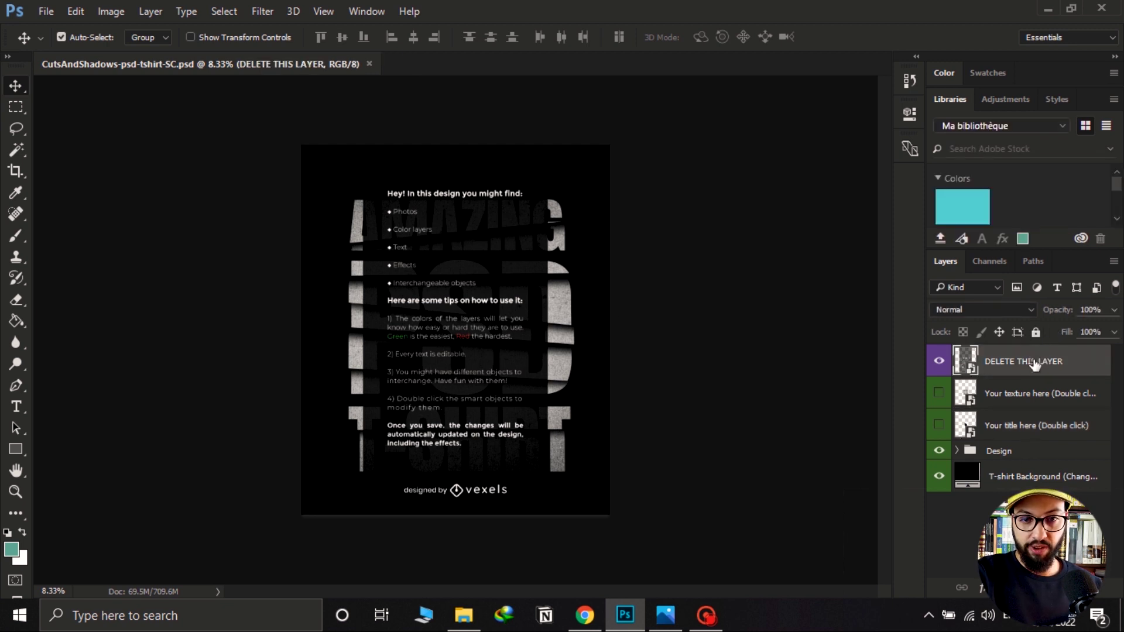
click(1077, 587)
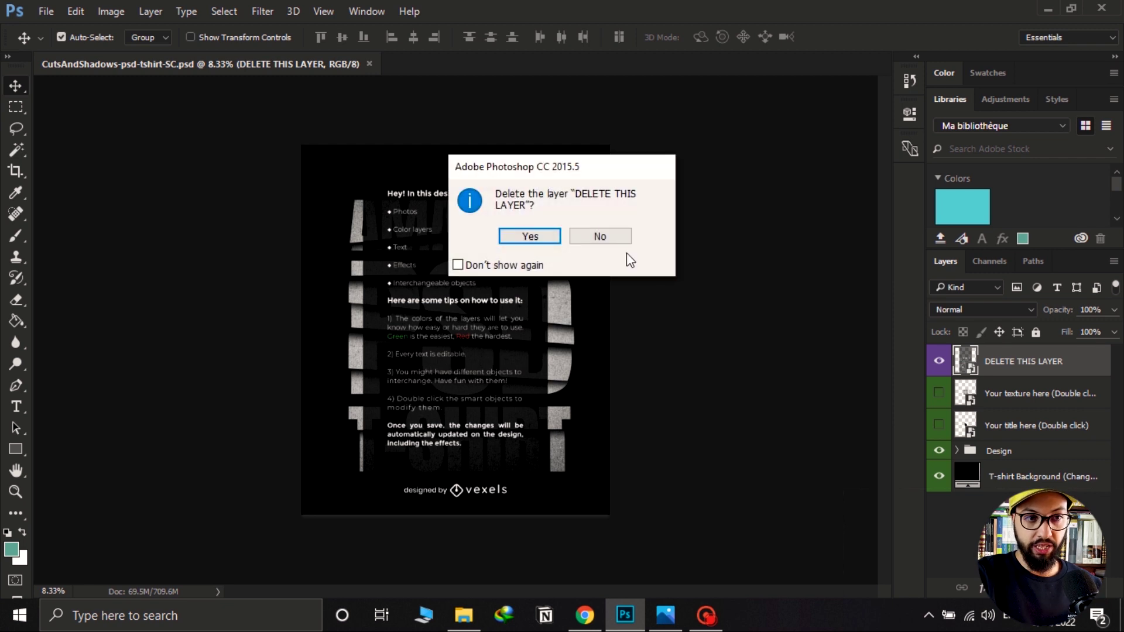
click(530, 236)
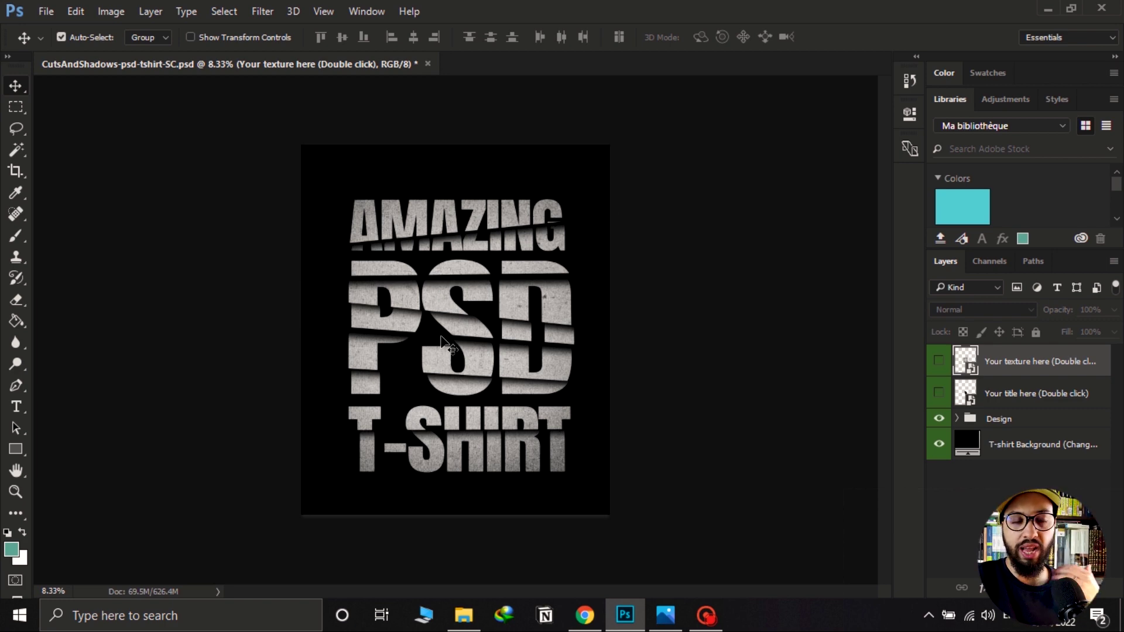
Open the Designs I made folder in File Explorer and close the font bundle image in Photos.
click(469, 627)
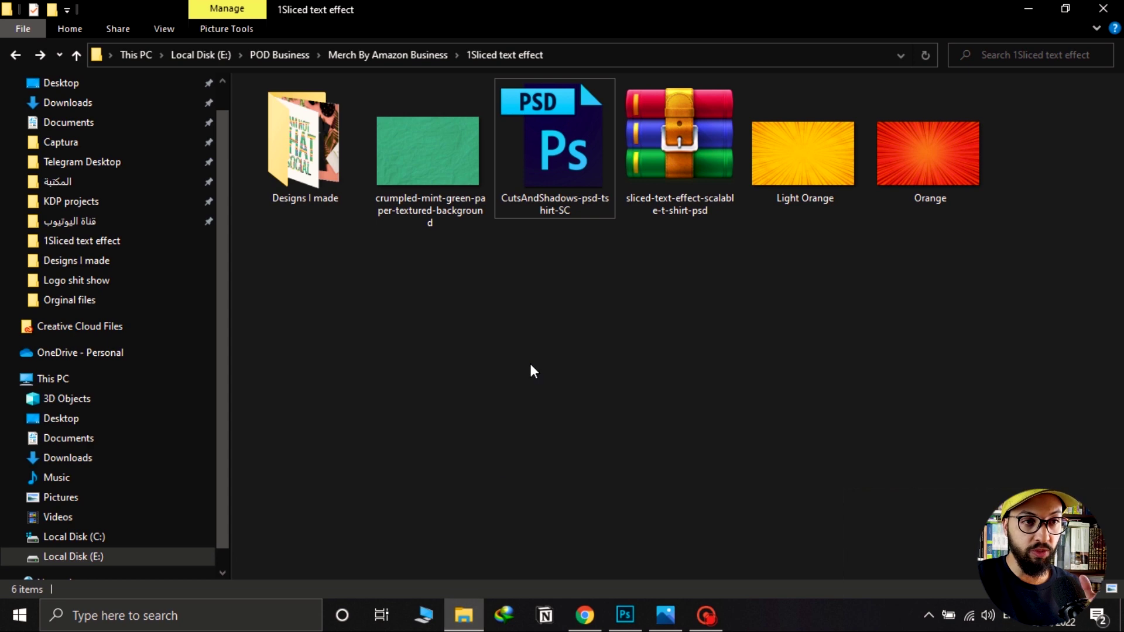
double_click(327, 136)
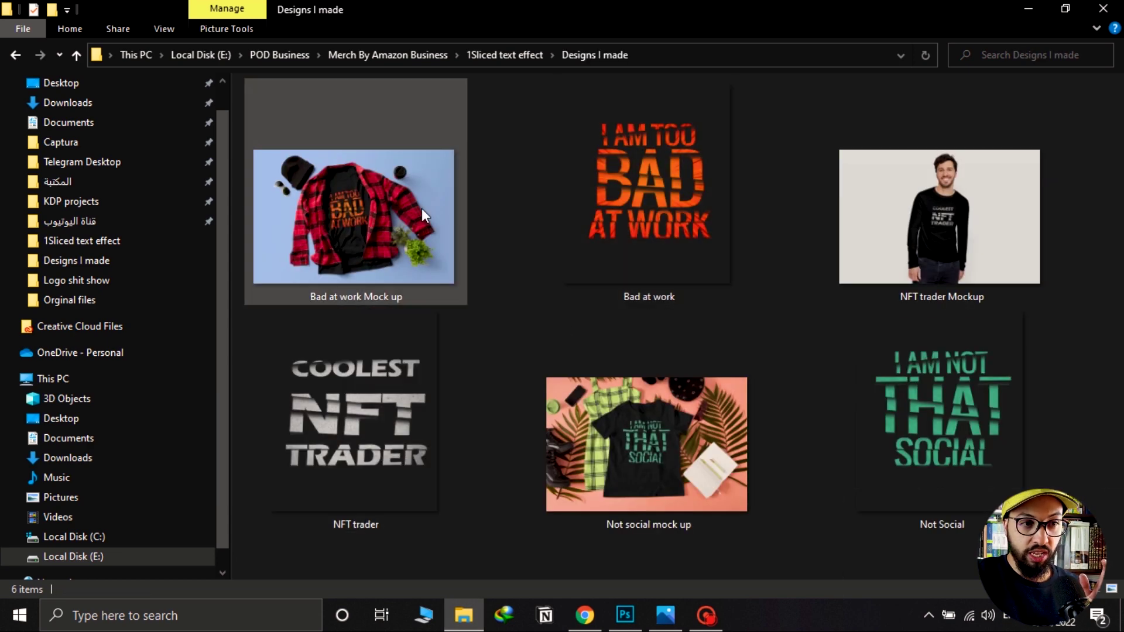
click(657, 625)
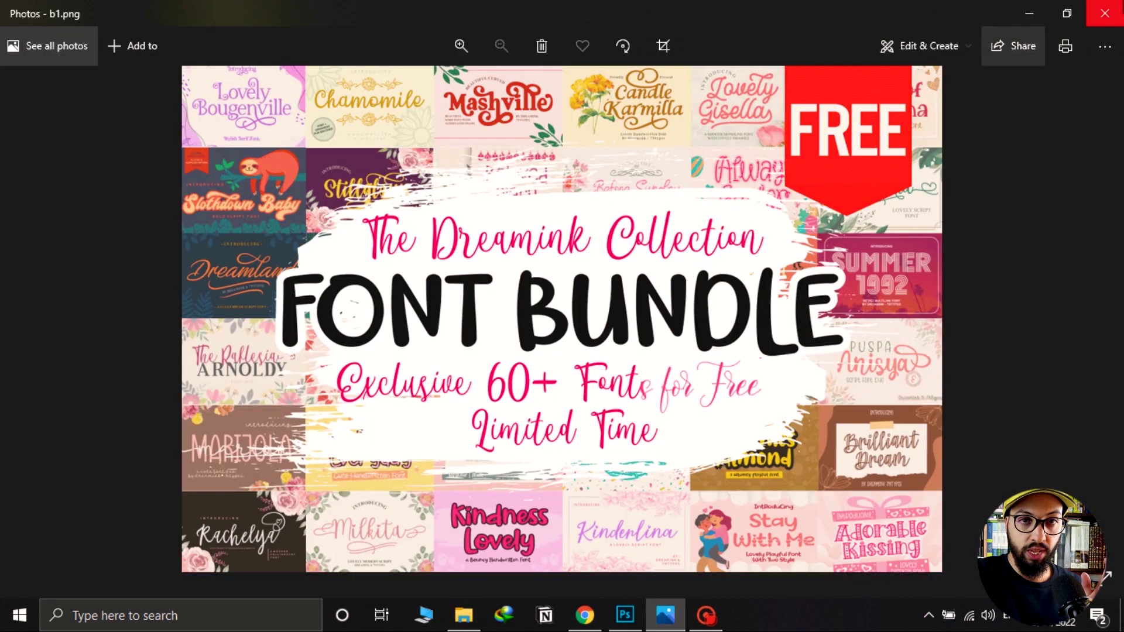
click(1105, 10)
click(403, 215)
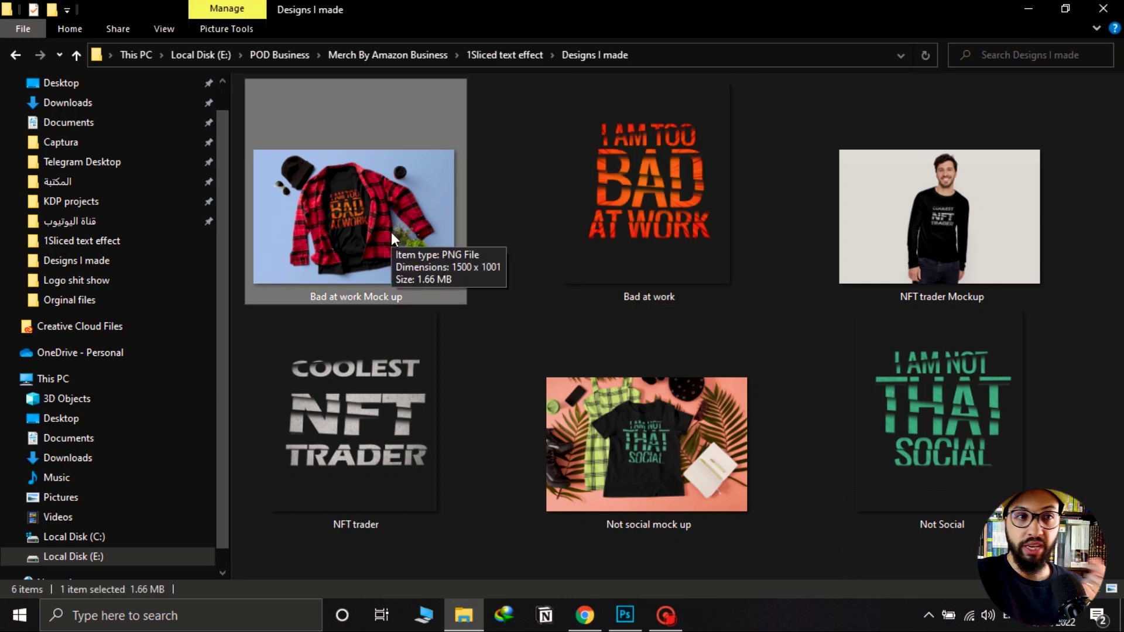
Open the Bad at work mock-up in Photos and view the following finished designs and mock-ups, ending at Not social mock up.
double_click(391, 231)
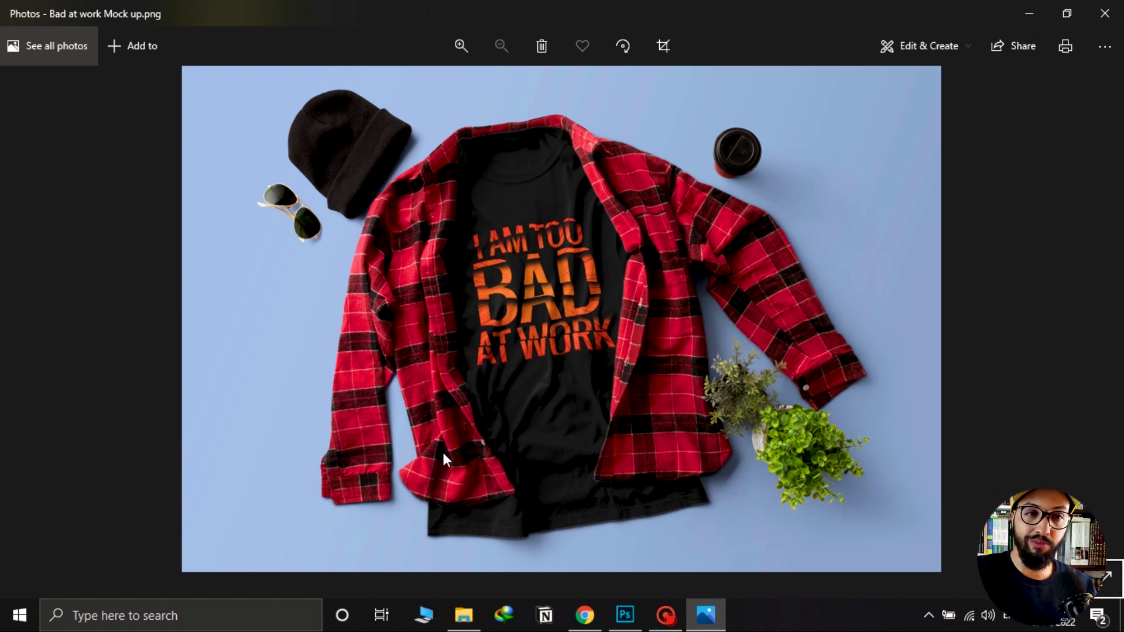
key(Right)
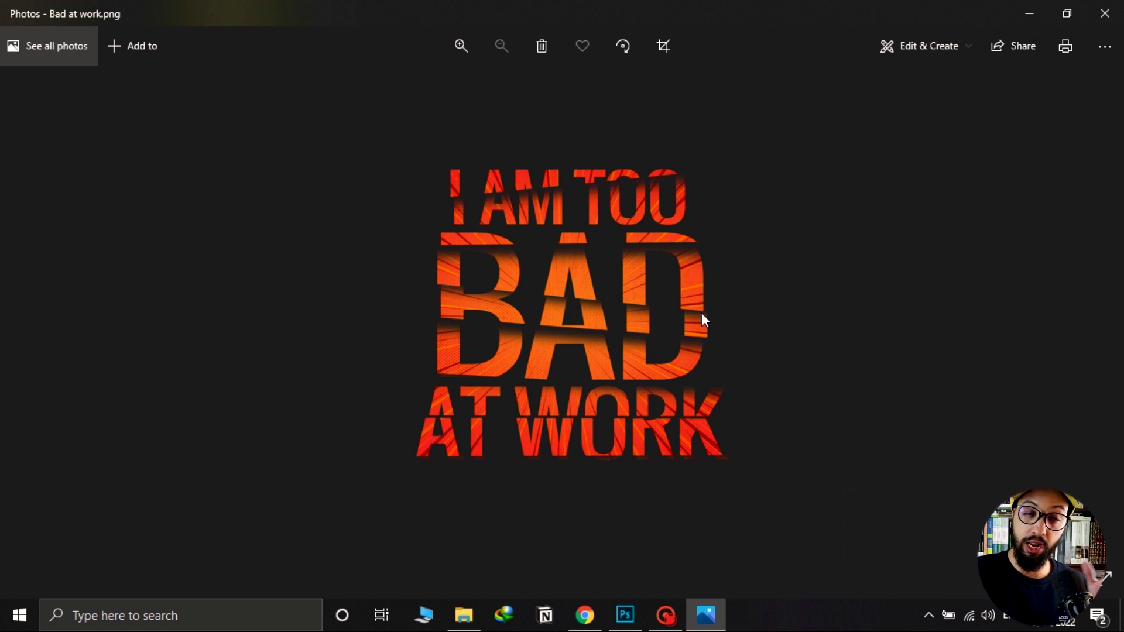
key(Right)
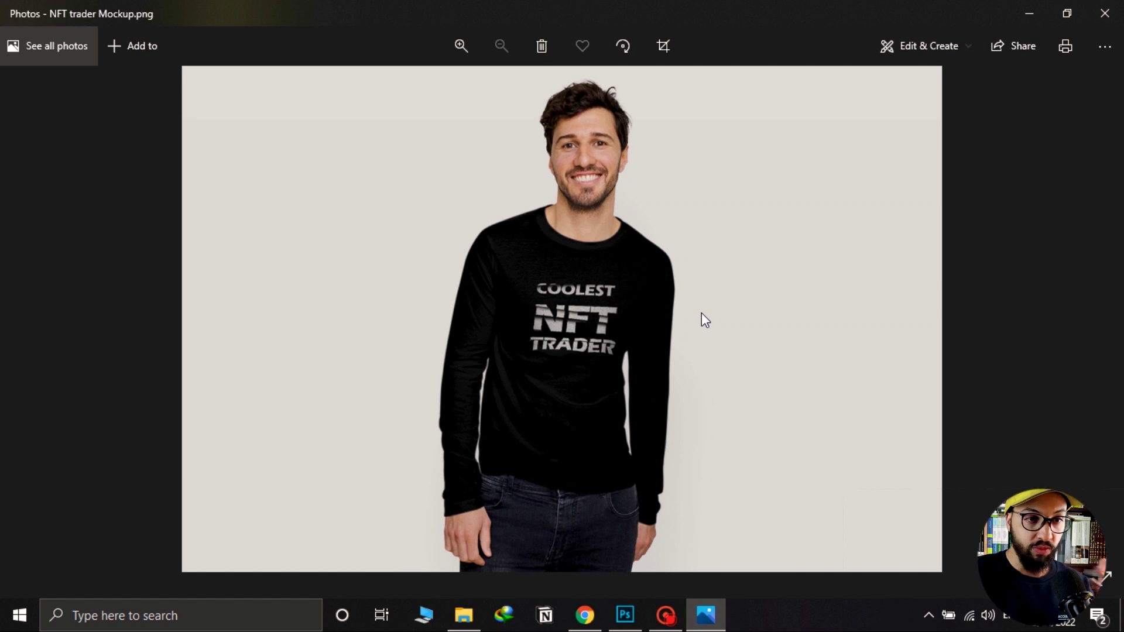
key(Right)
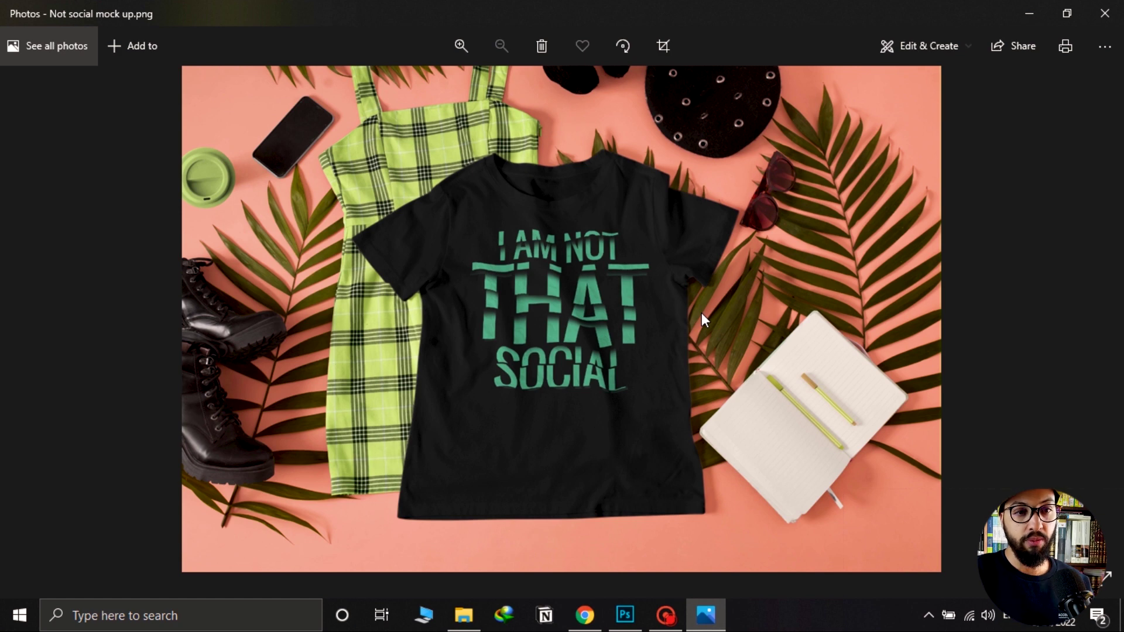
View the Not Social design image and close Photos.
key(Right)
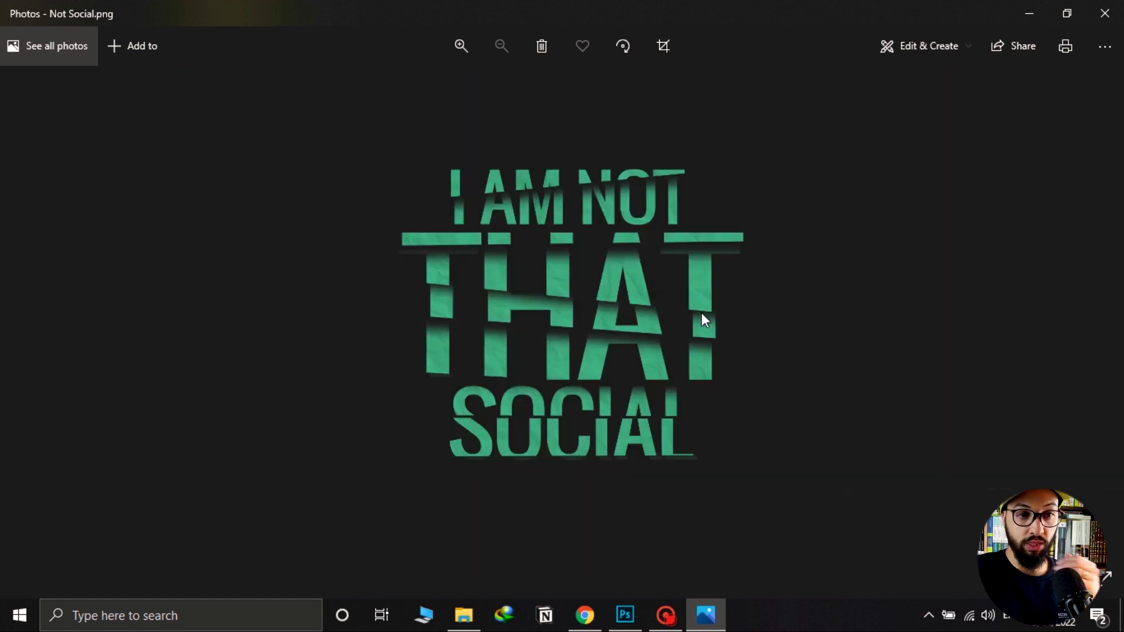
click(1105, 15)
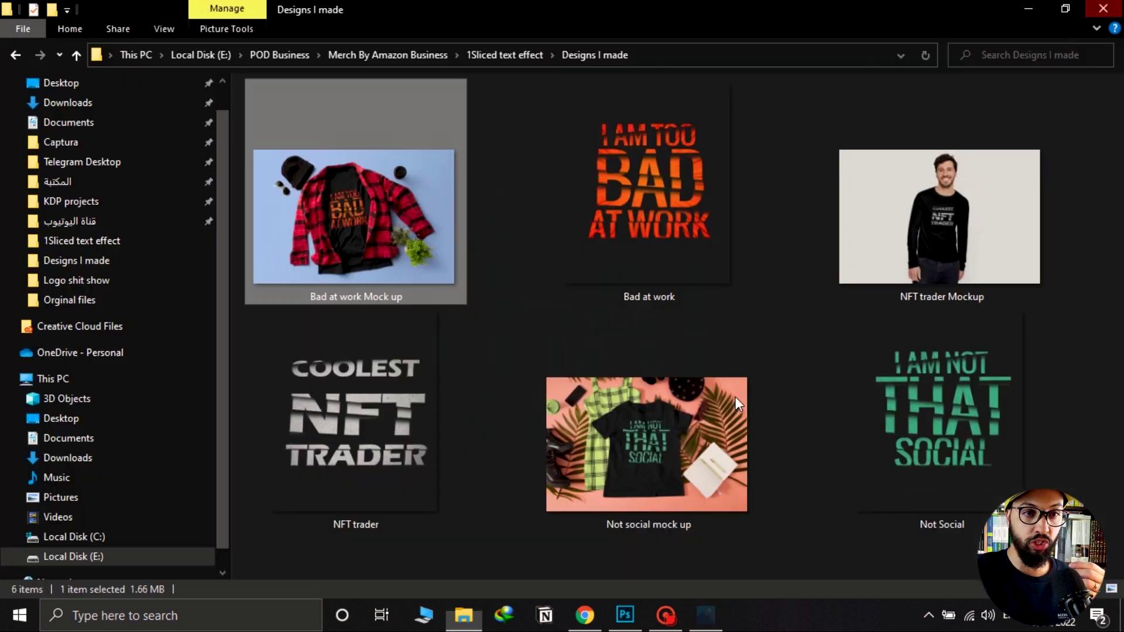
Switch to Photoshop and check the T-shirt PSD's image size without changing it.
click(626, 615)
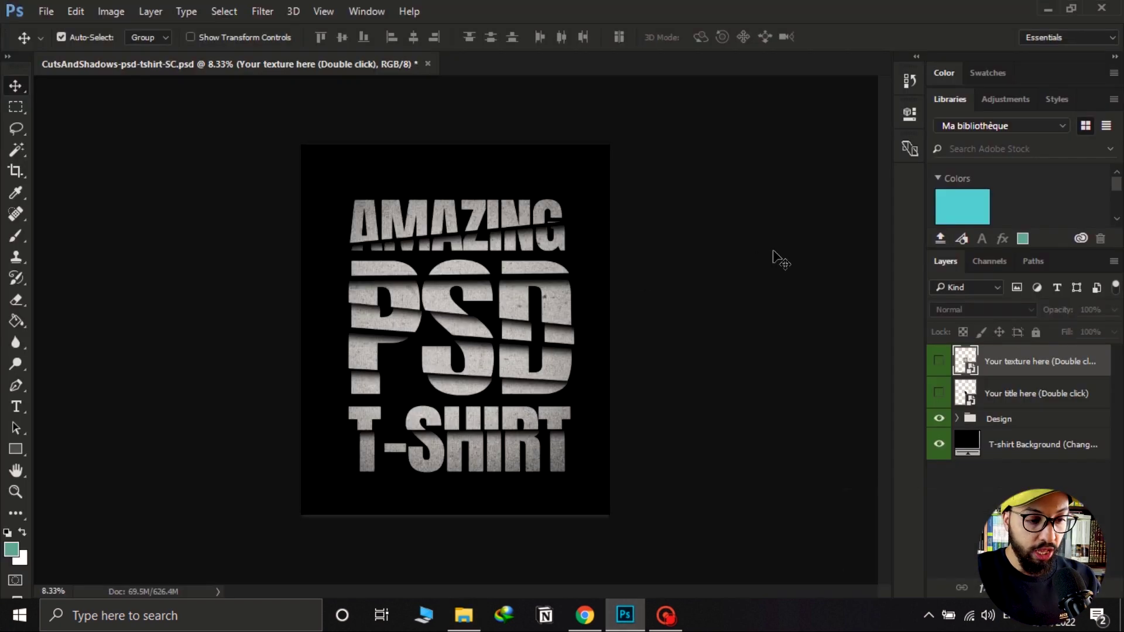
key(ctrl+alt+i)
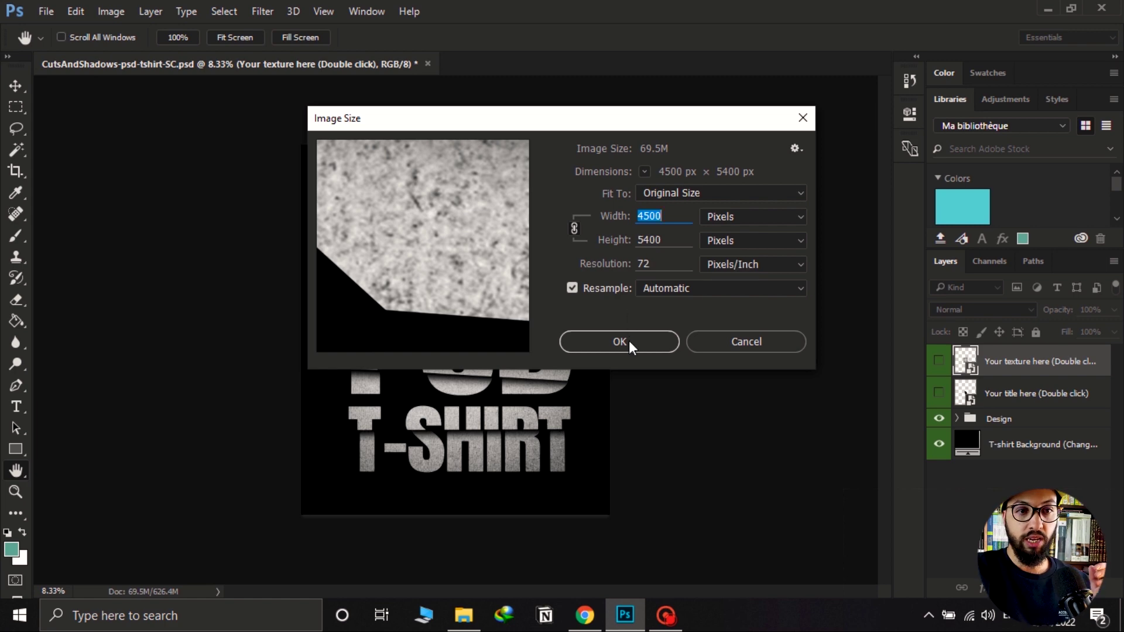
click(746, 344)
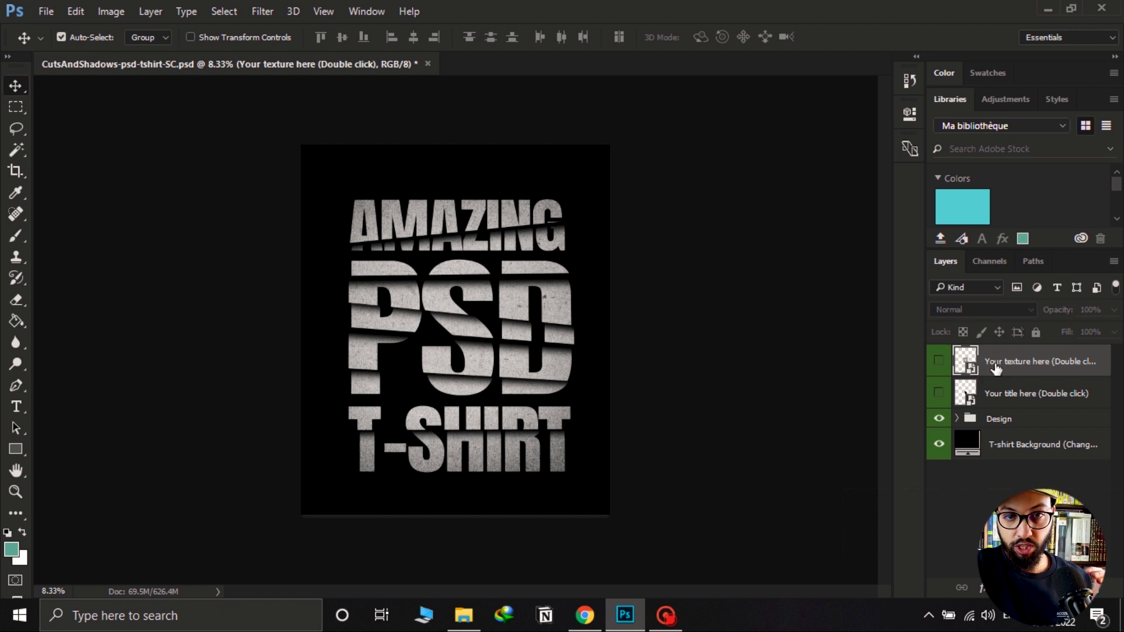
Open the contents of the Your title here smart object, leaving the missing Anton Regular font unresolved.
click(997, 399)
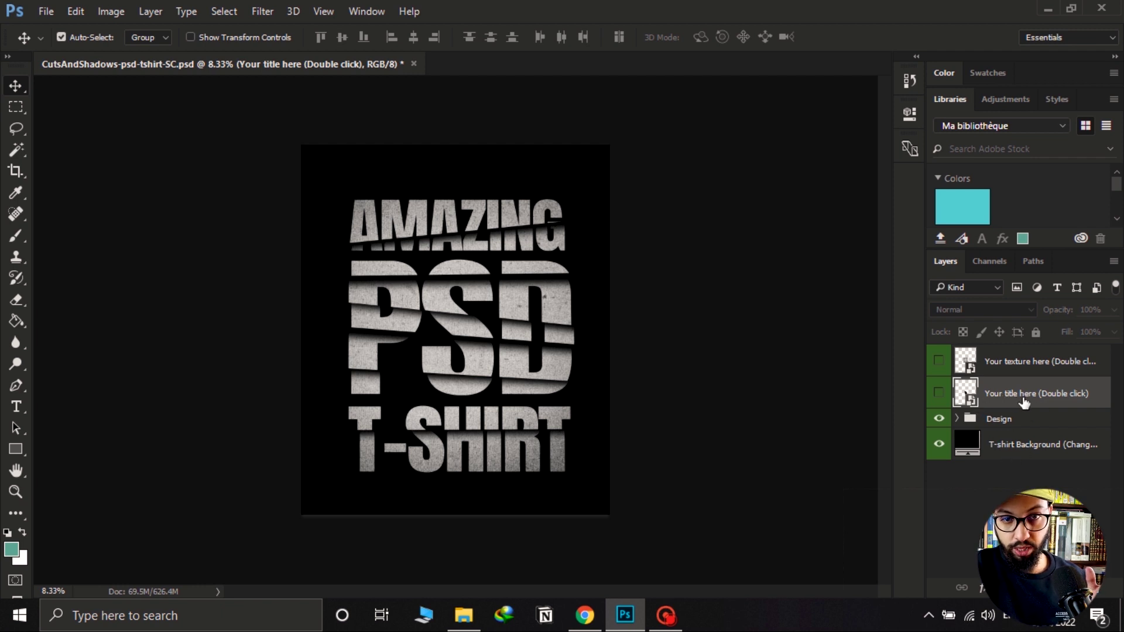
click(1017, 372)
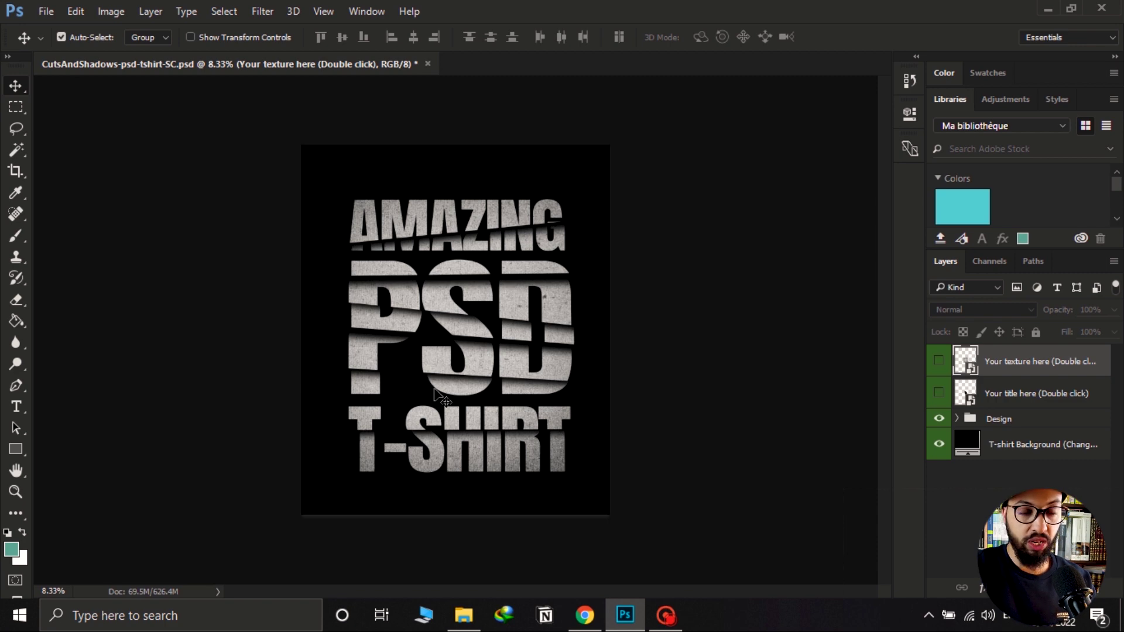
click(1007, 404)
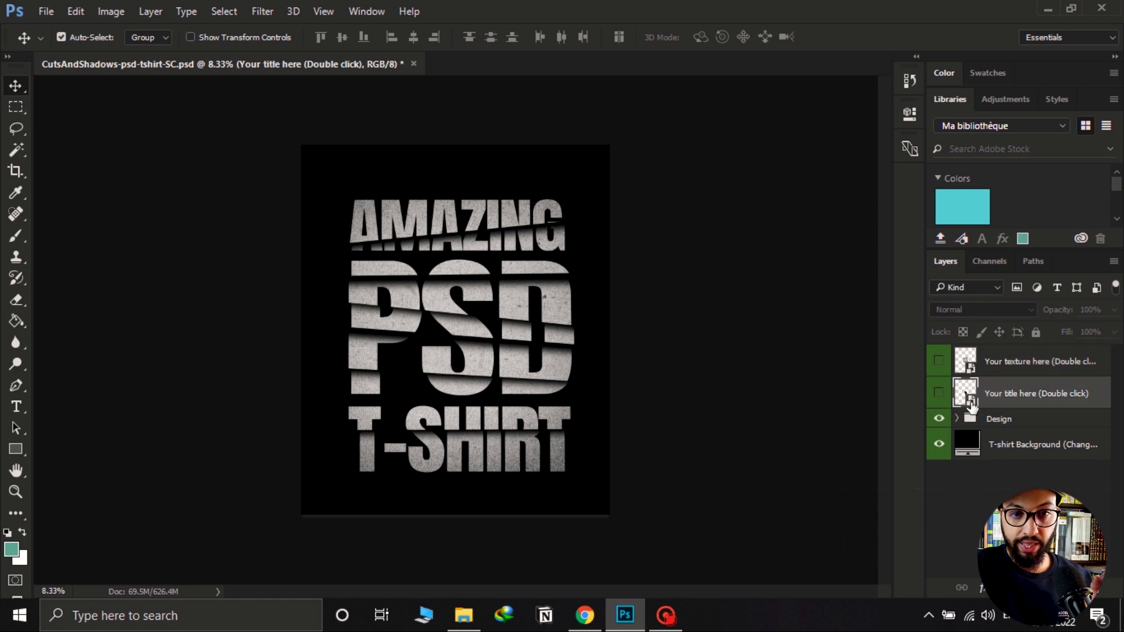
double_click(971, 401)
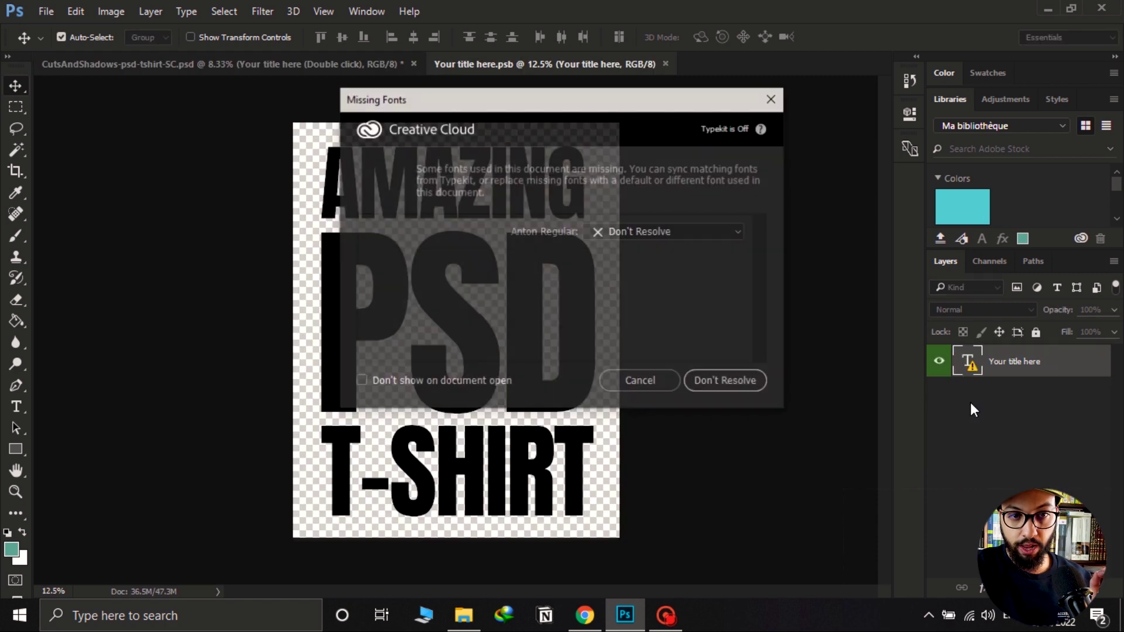
click(710, 381)
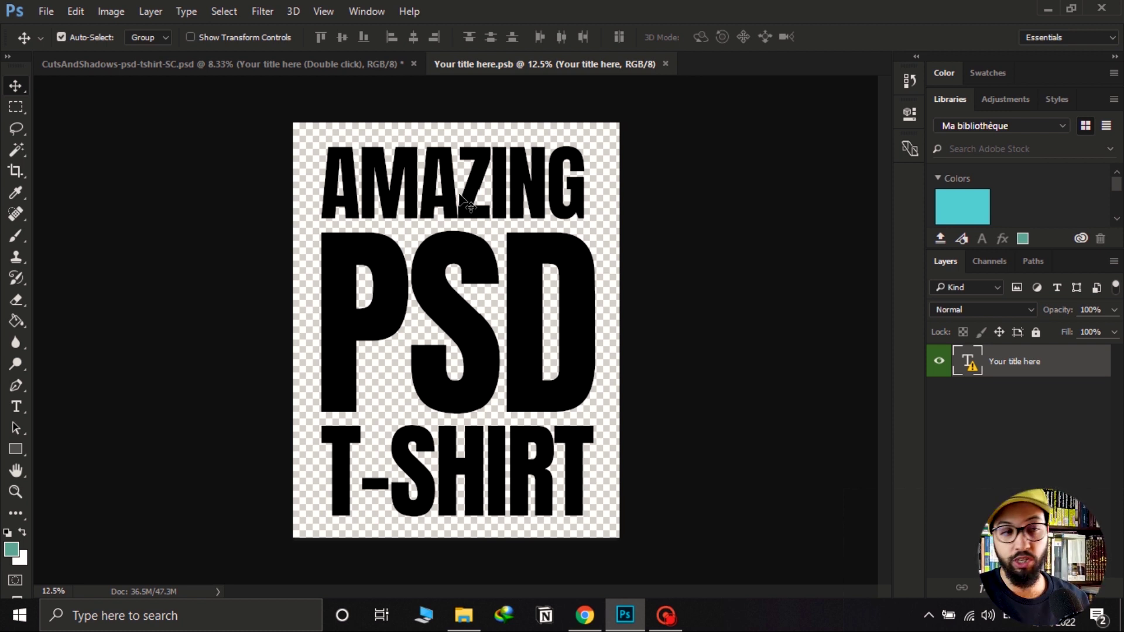
Edit the title text, accepting font substitution, and replace AMAZING with I AM TOO, checking the wording against the finished designs folder.
key(t)
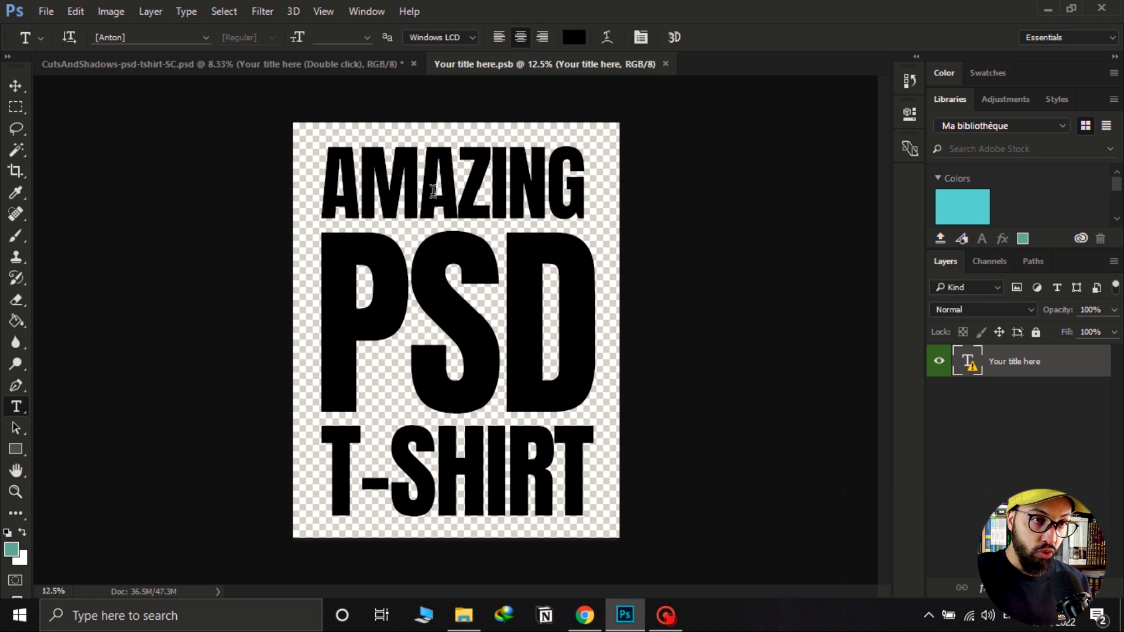
click(418, 185)
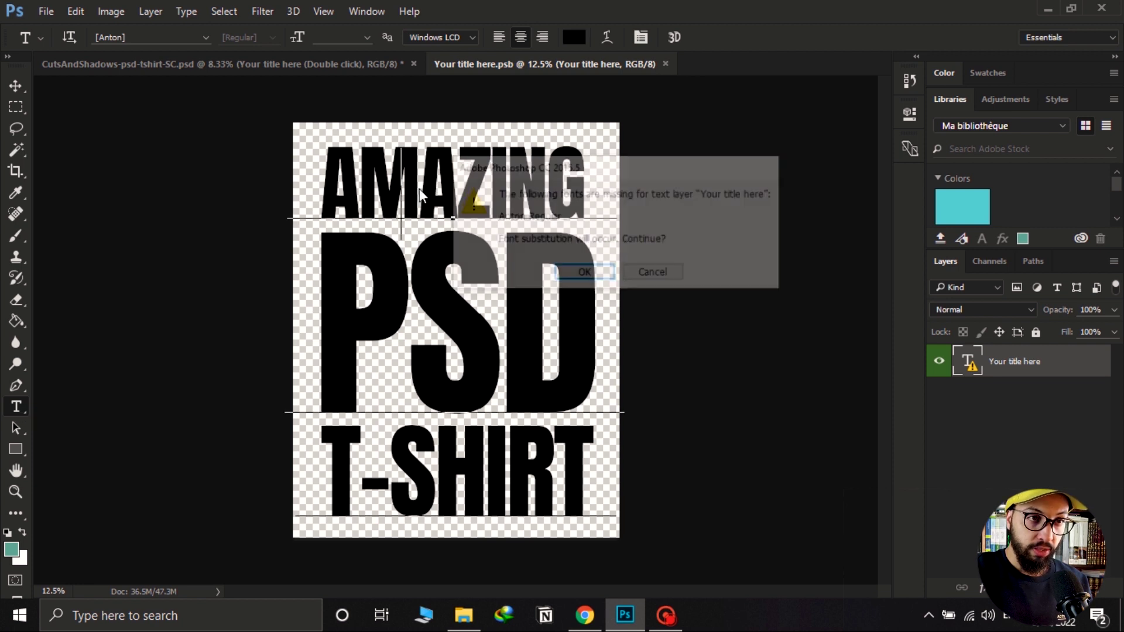
click(586, 274)
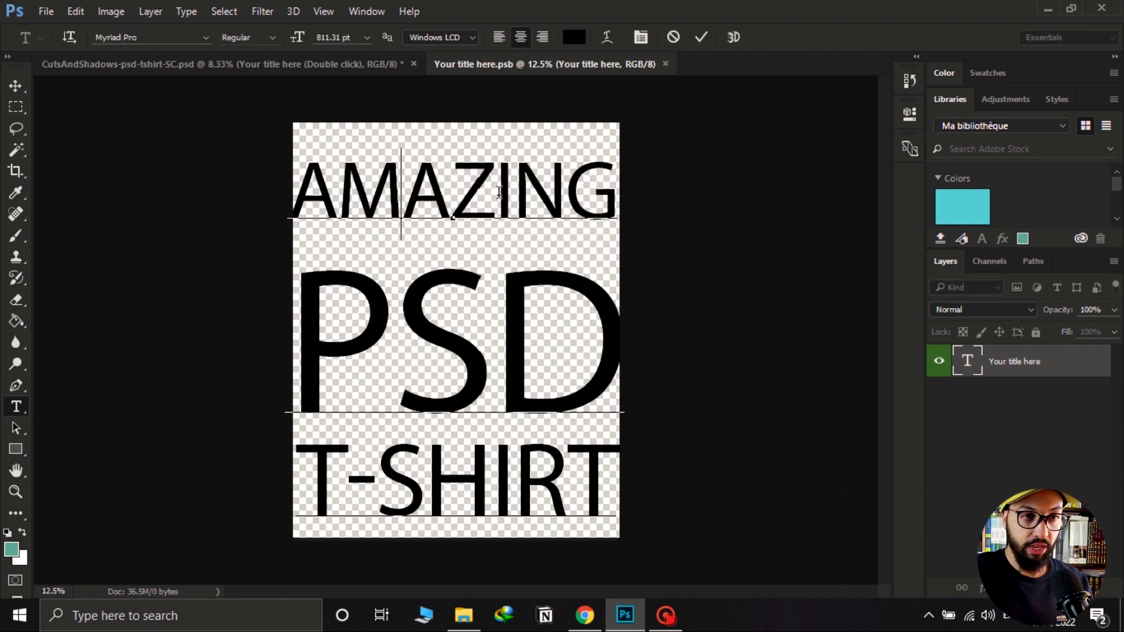
double_click(498, 192)
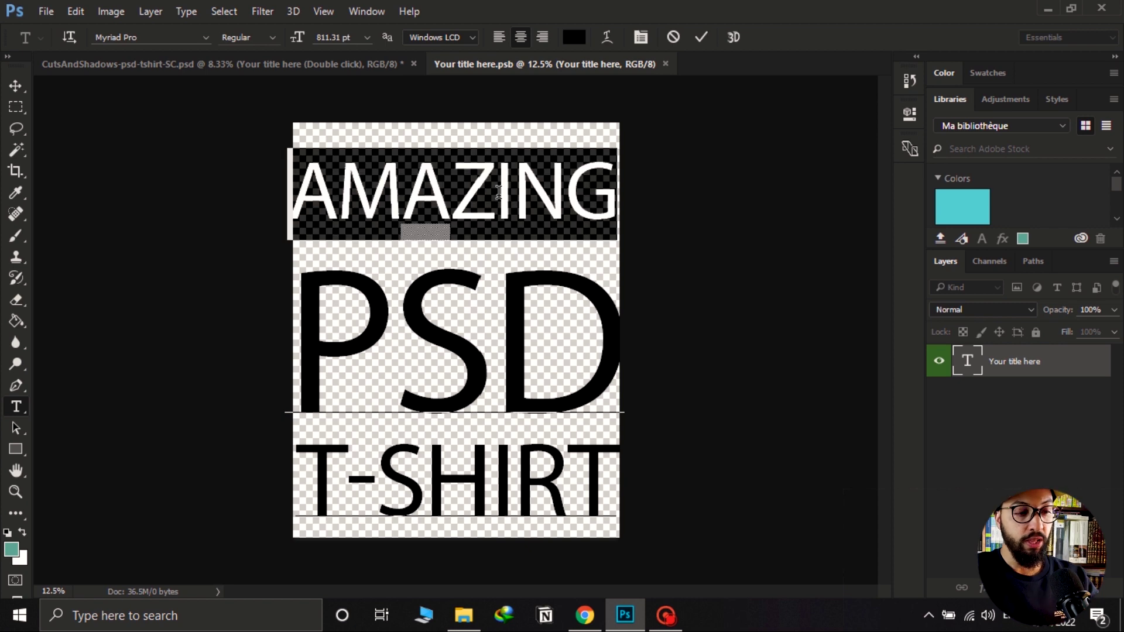
text(I)
key(alt+Tab)
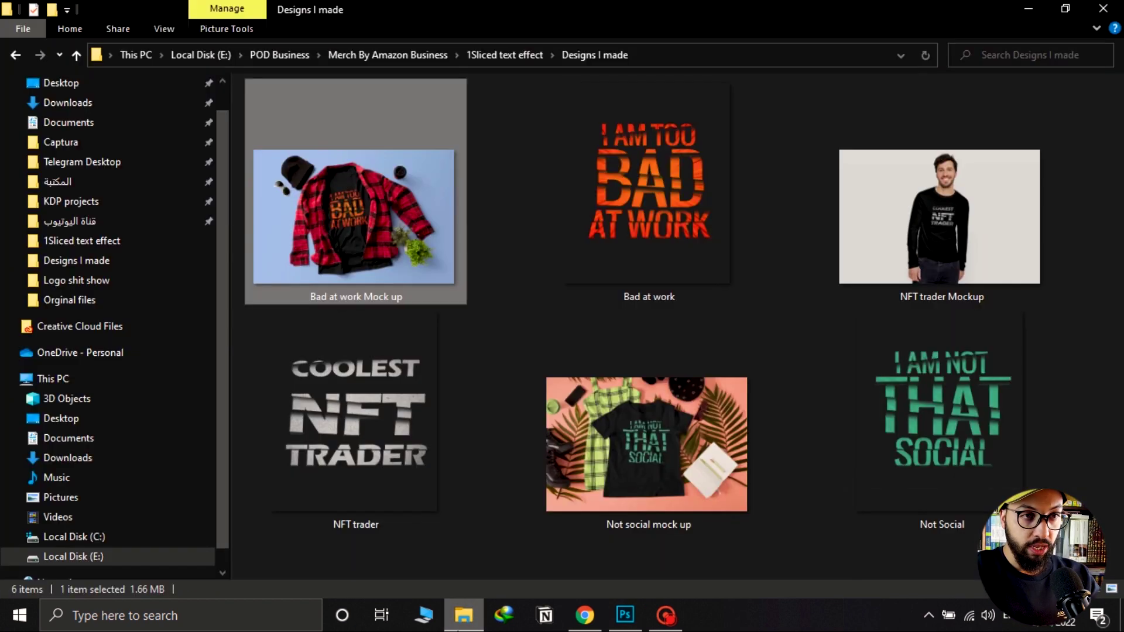
click(460, 628)
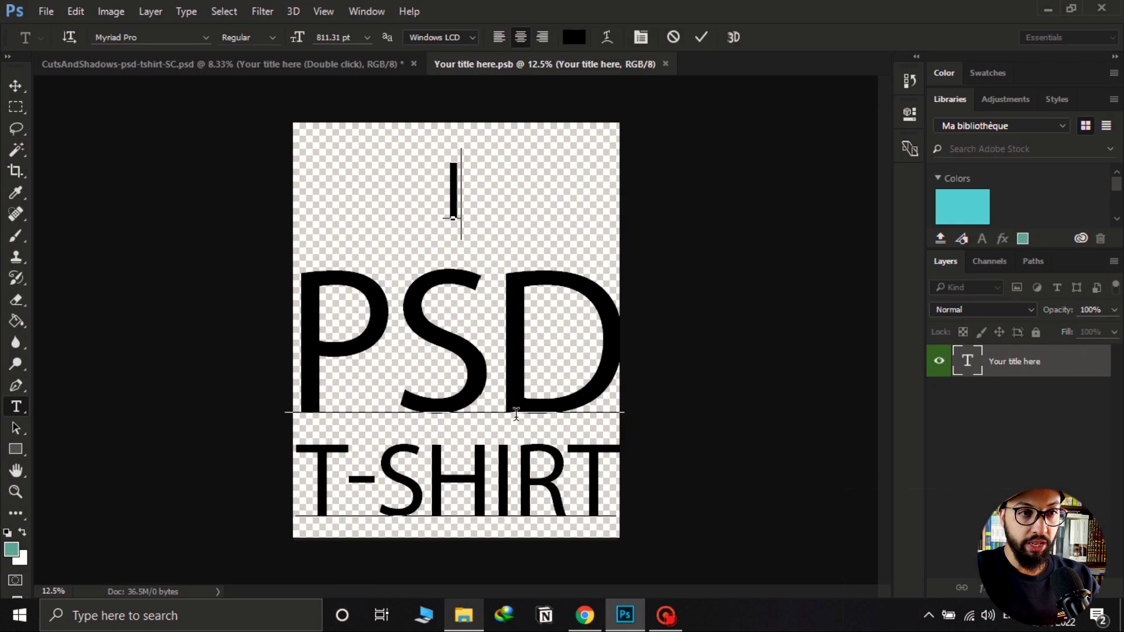
text(AM TOO)
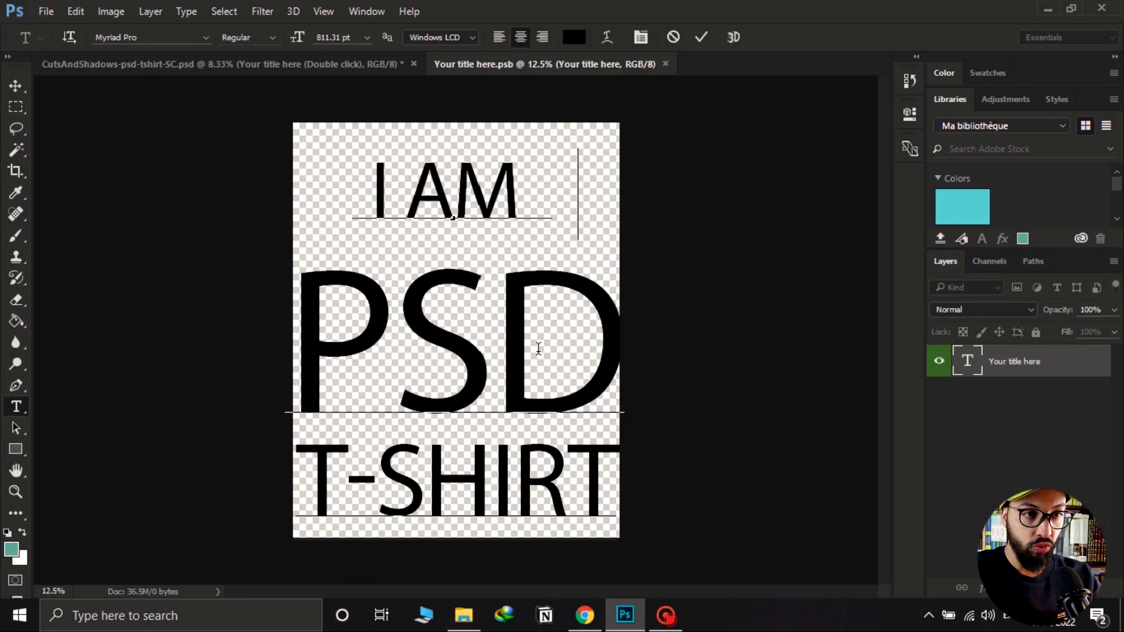
Replace PSD with BAD and T-SHIRT with AT WORK in the title, and commit the text.
double_click(497, 364)
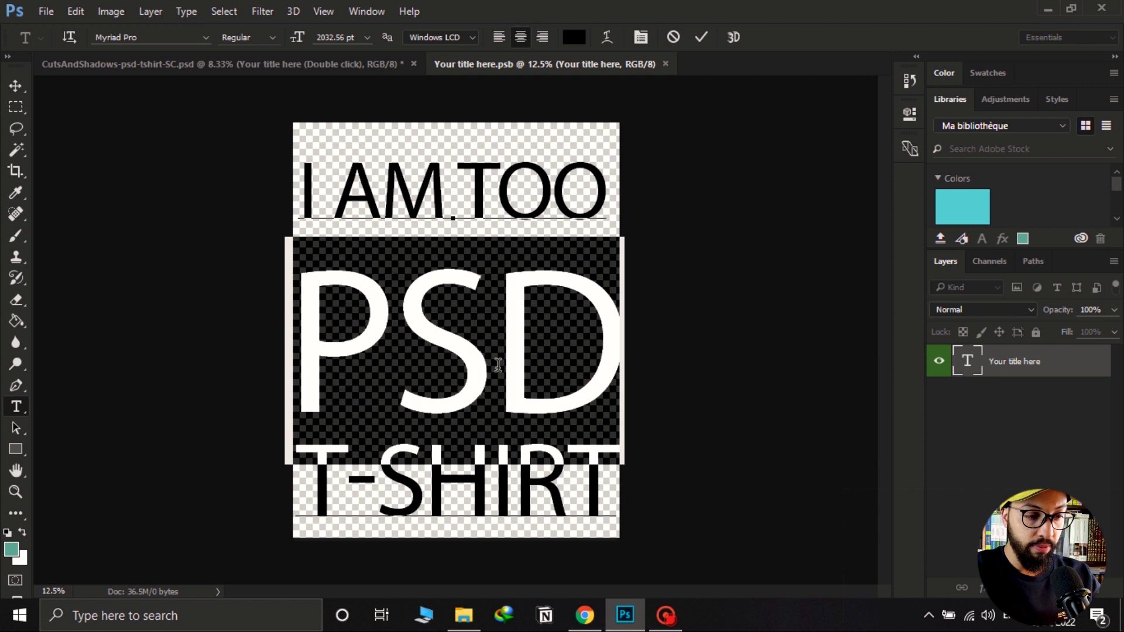
text(BAD)
double_click(477, 503)
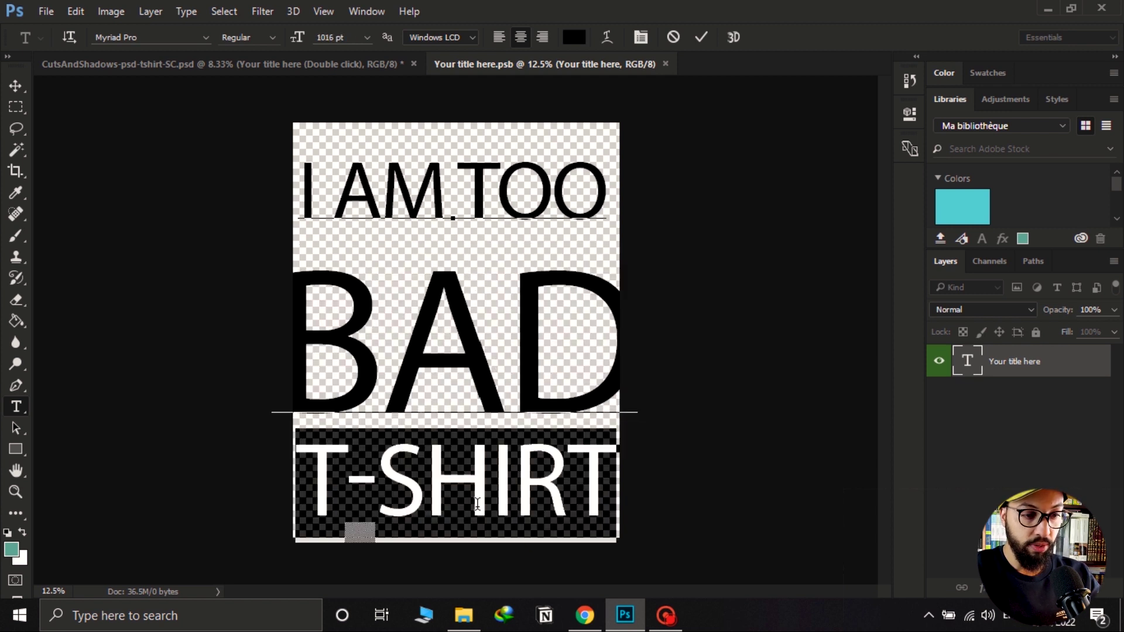
text(AT WORK)
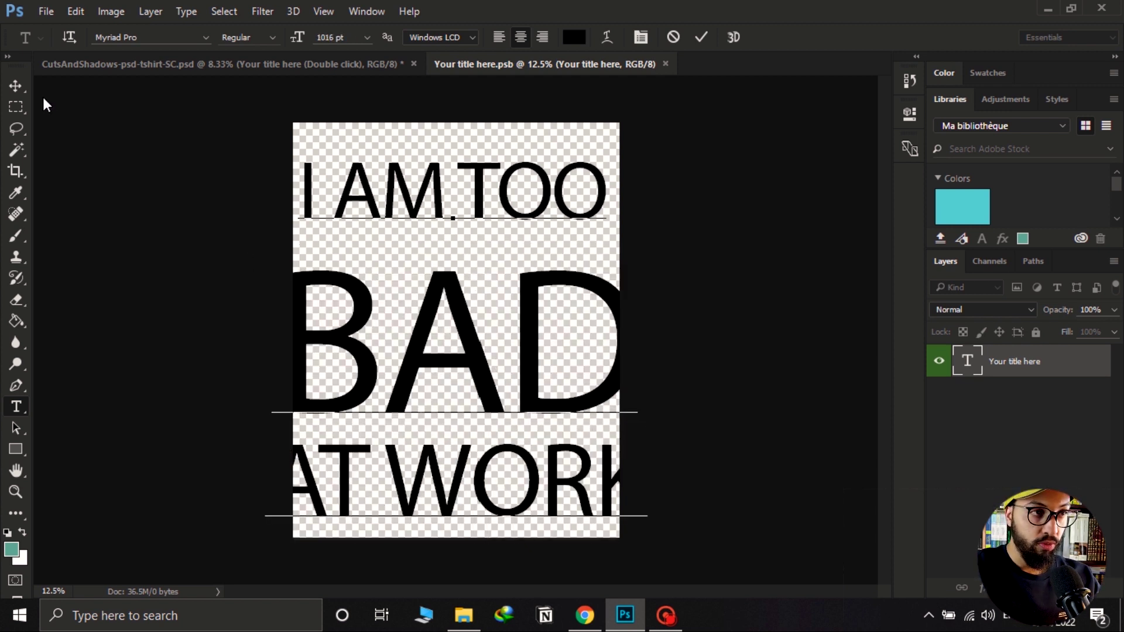
click(15, 86)
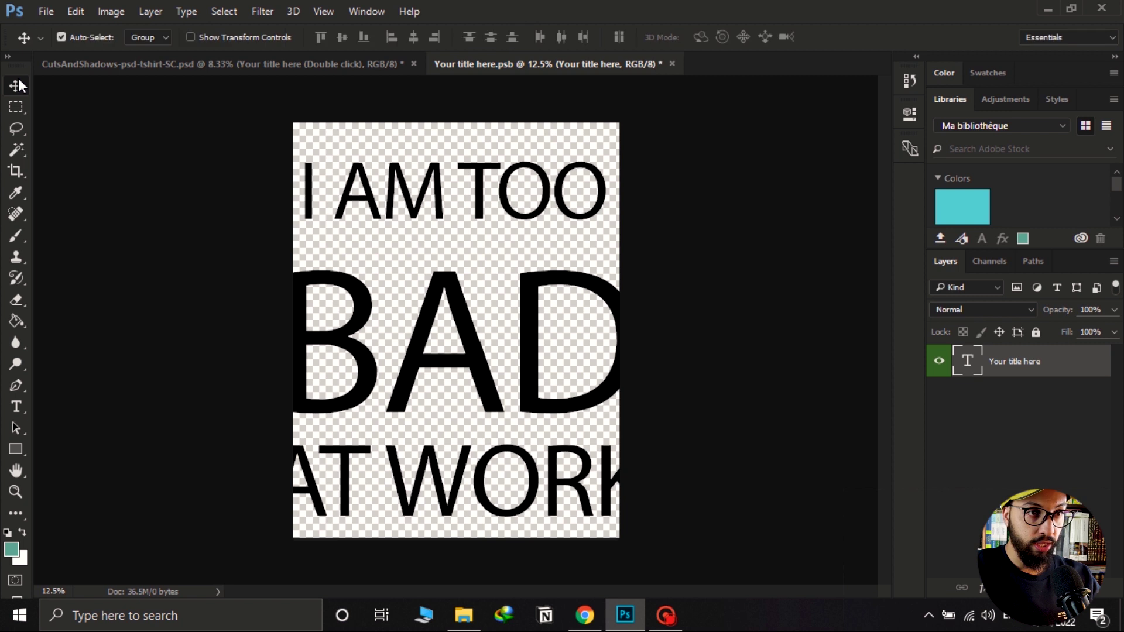
Change the font of the whole title text to Oswald Regular.
click(16, 406)
click(504, 368)
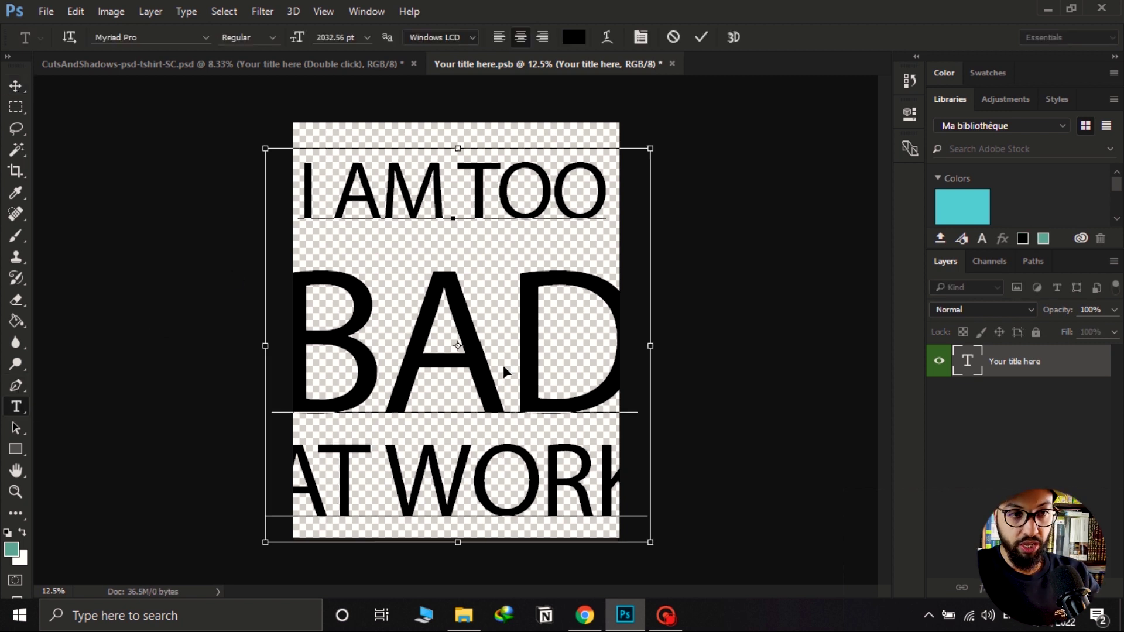
key(ctrl+a)
click(174, 38)
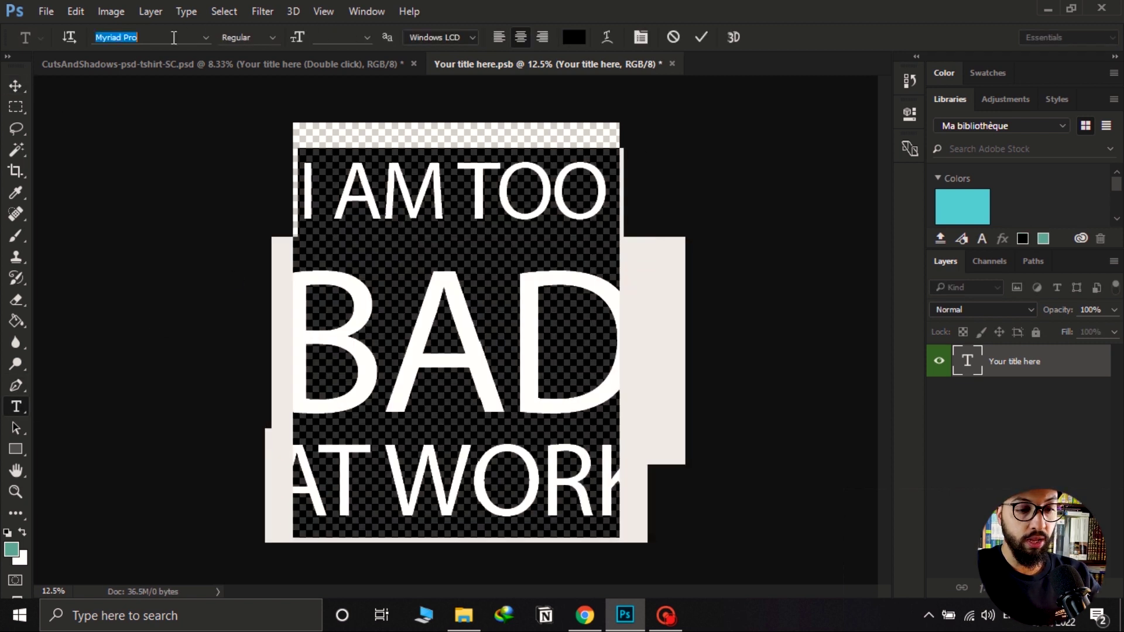
text(o)
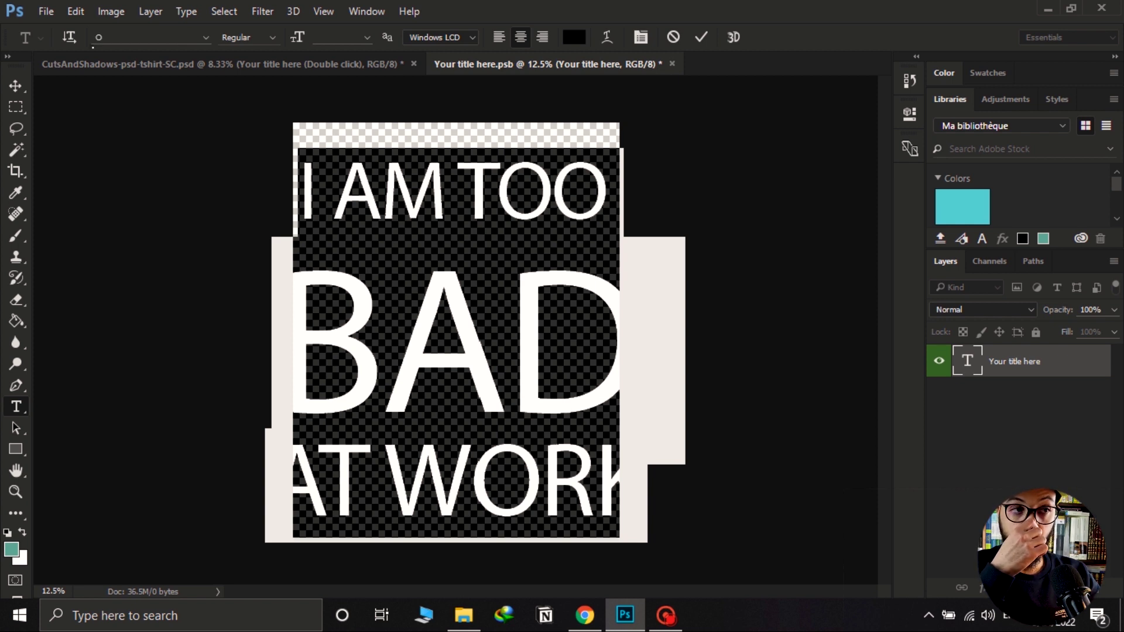
text(sl)
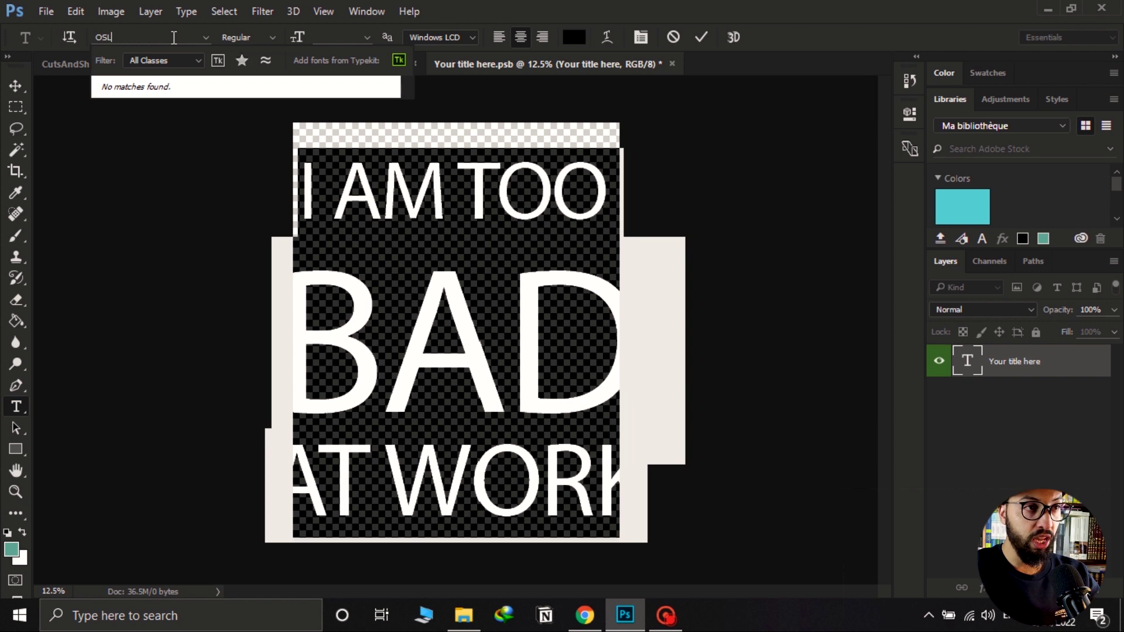
key(BackSpace)
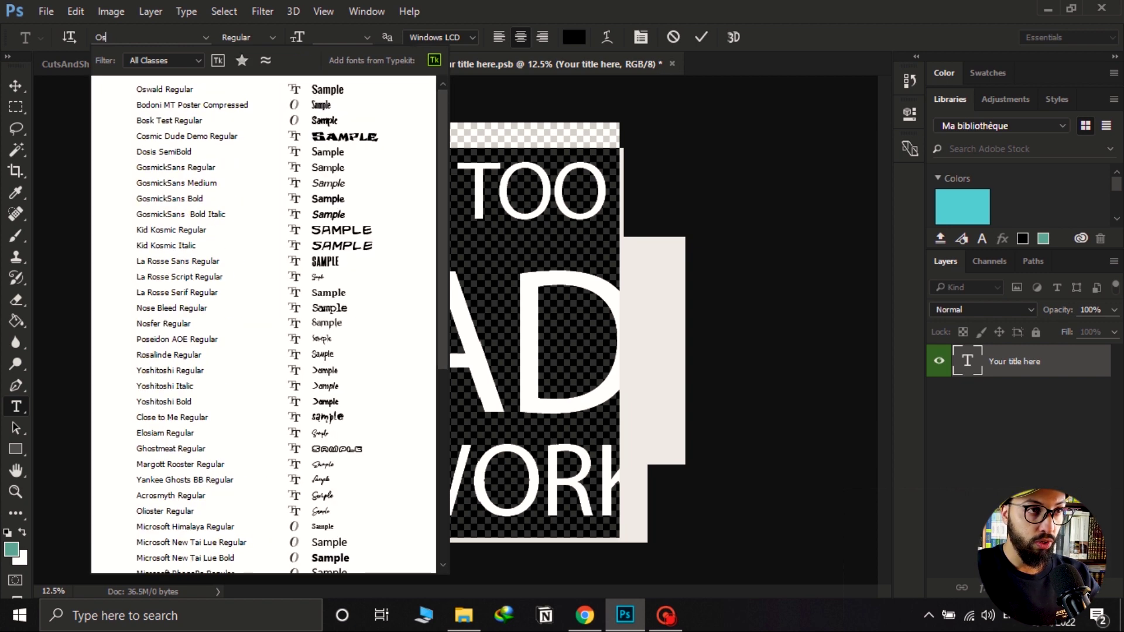
text(w)
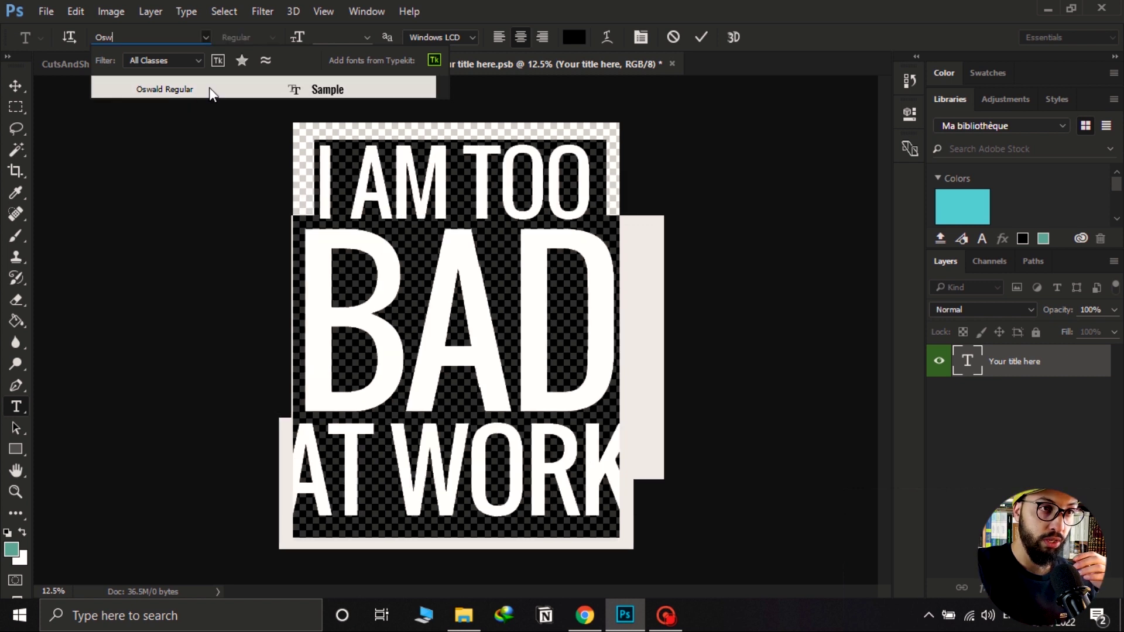
click(212, 92)
click(15, 86)
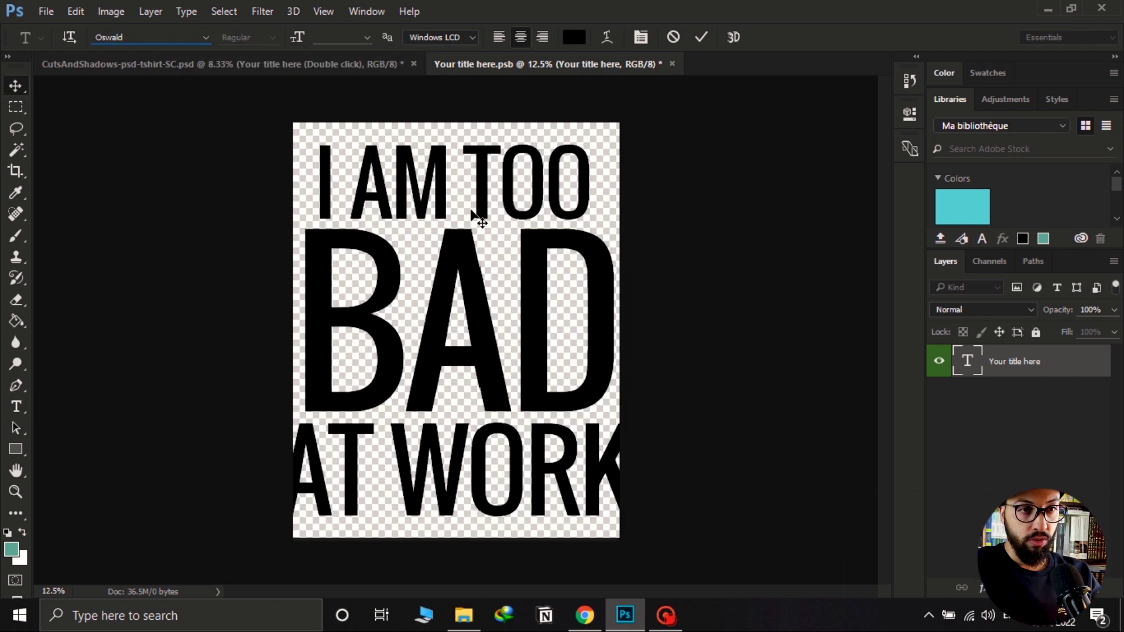
Scale the title text down slightly and reposition it so all three lines fit within the canvas.
key(ctrl+t)
drag(637, 143, 600, 175)
drag(514, 290, 533, 258)
key(Return)
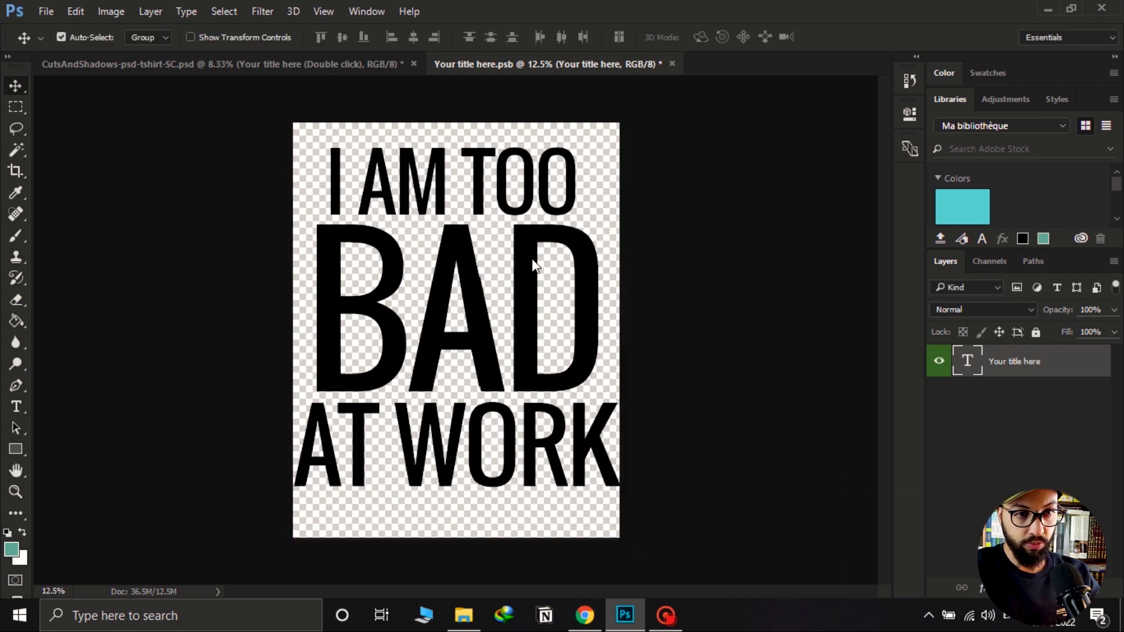
click(761, 256)
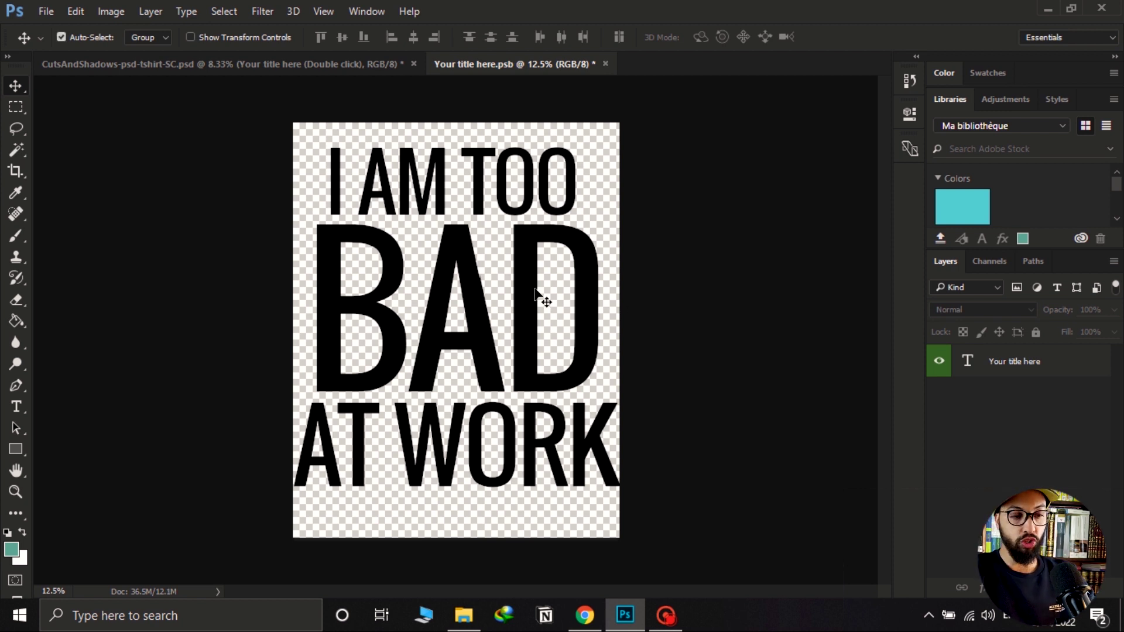
Save Your title here.psb and return to the CutsAndShadows T-shirt PSD to view the updated design.
click(52, 11)
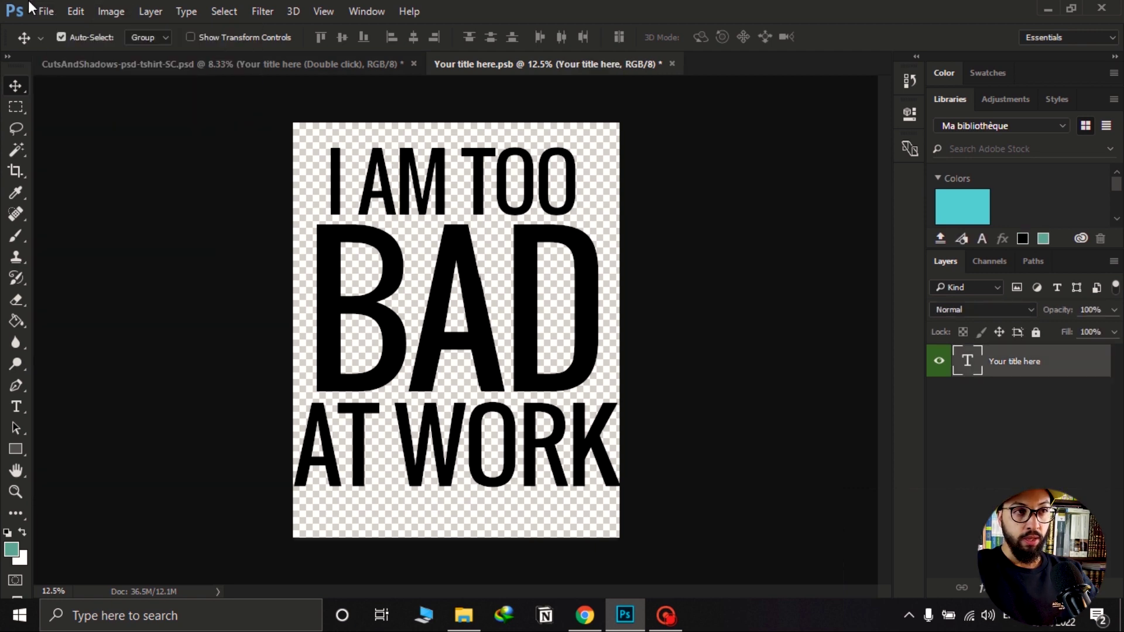
click(44, 11)
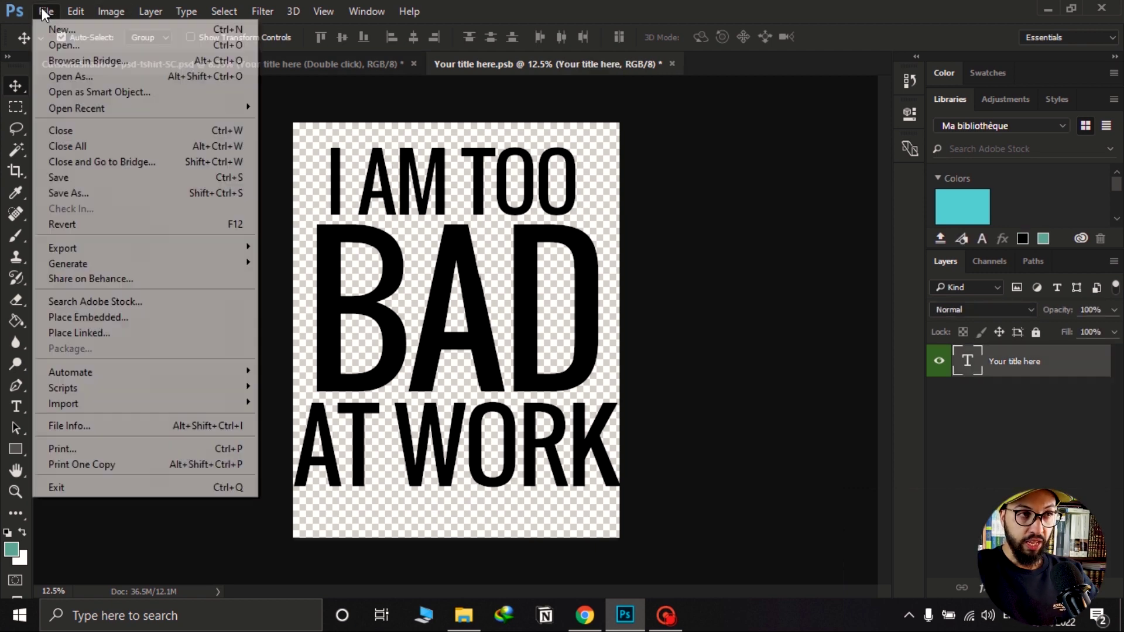
click(97, 177)
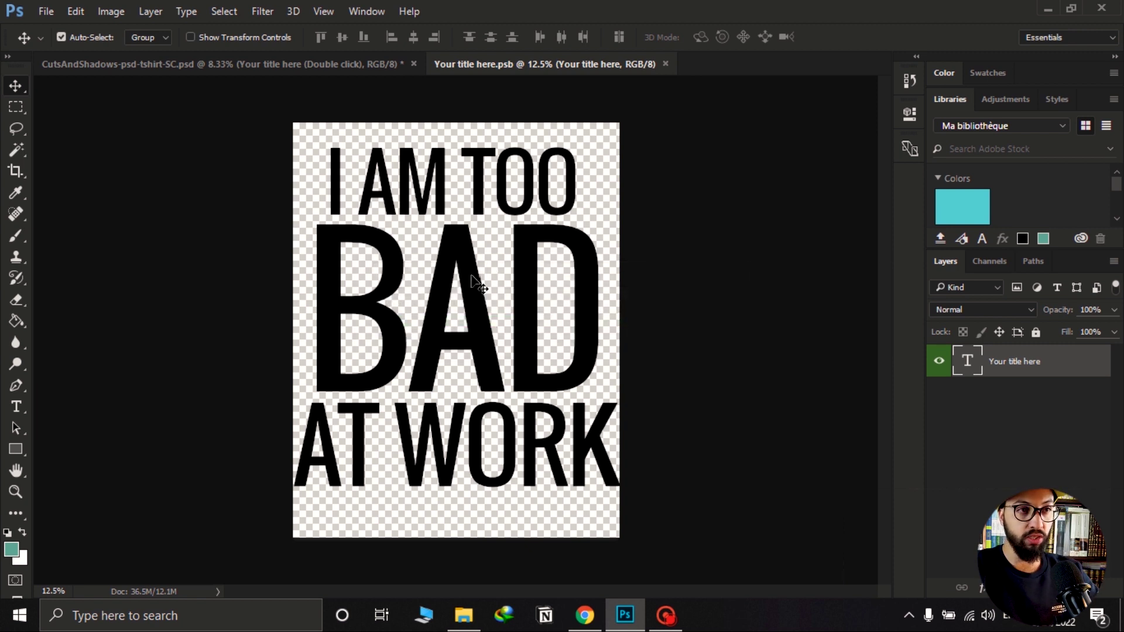
click(259, 66)
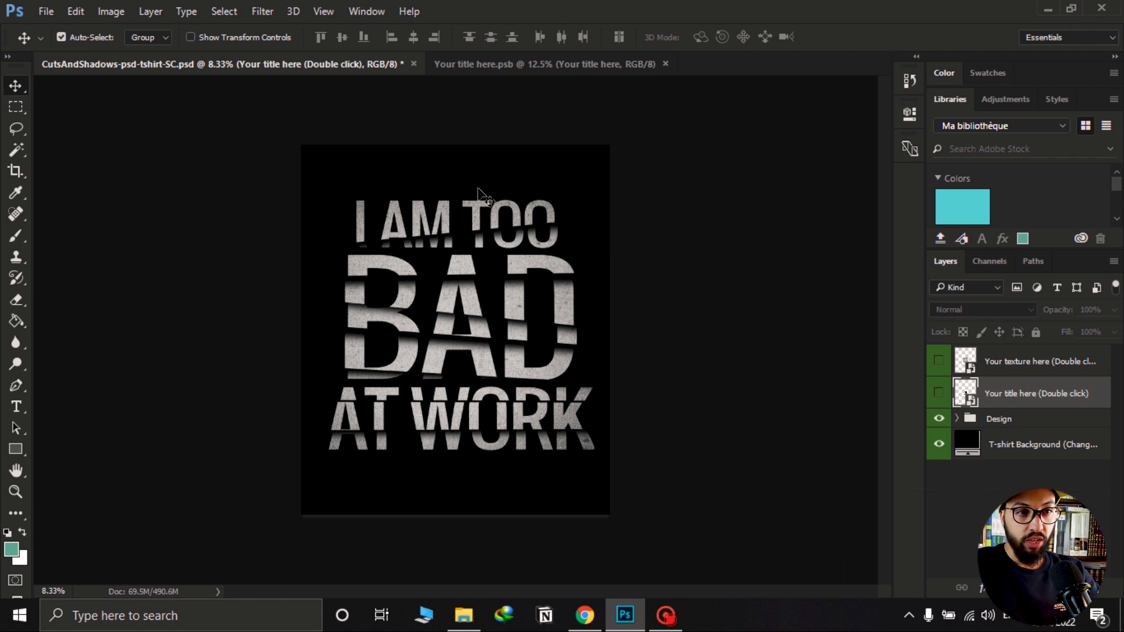
Open the Your texture here smart object and compare its three paper-texture layers by showing each one alone.
click(995, 364)
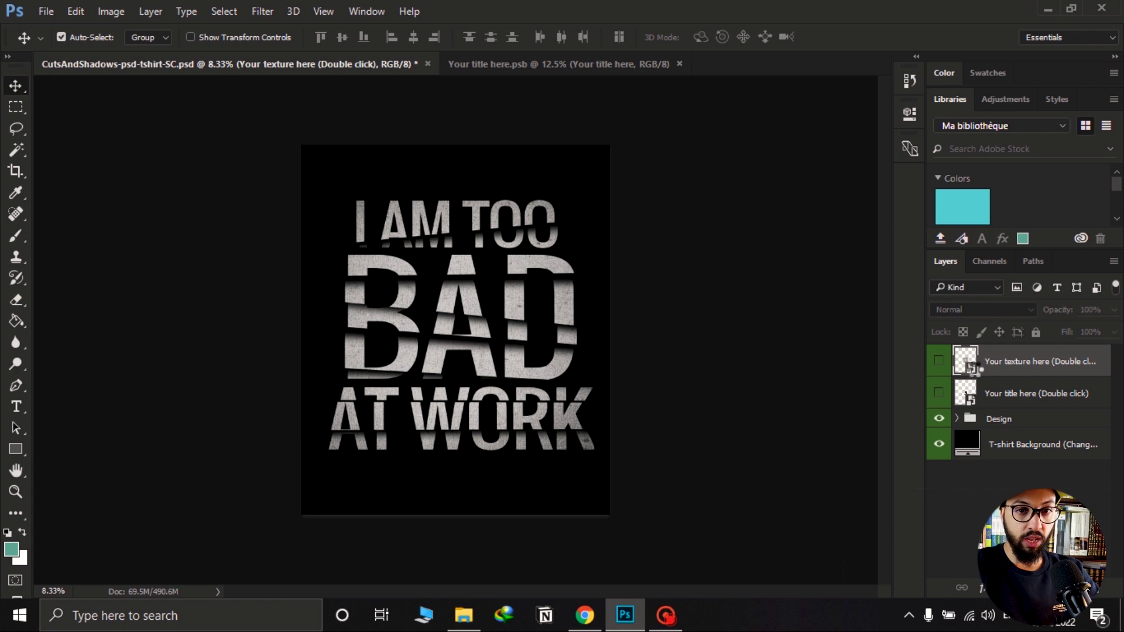
double_click(966, 360)
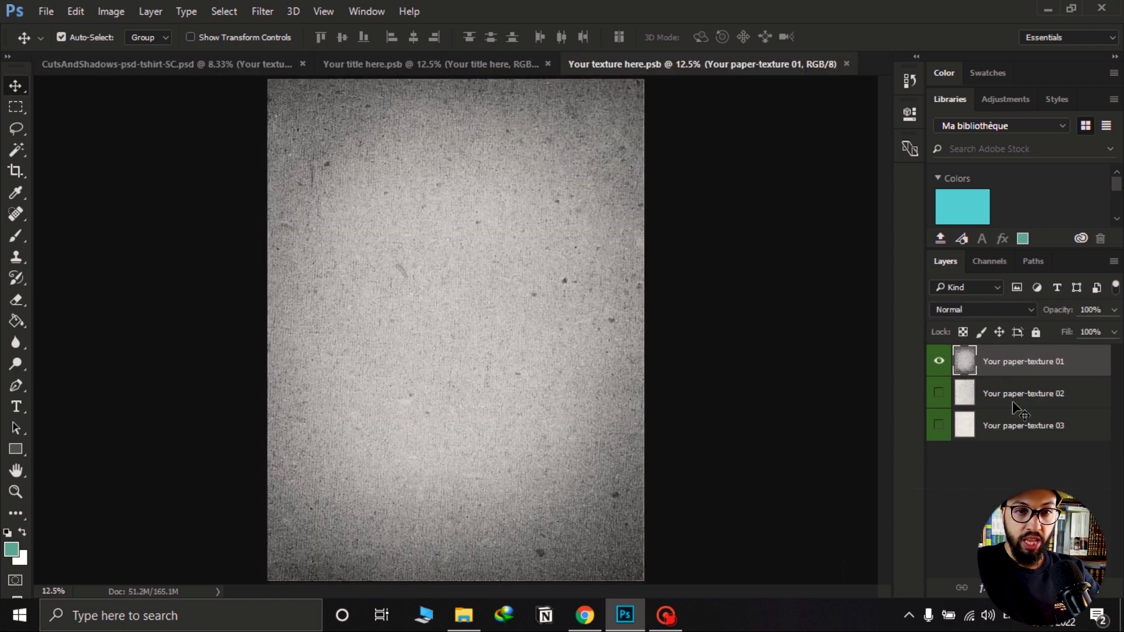
click(939, 361)
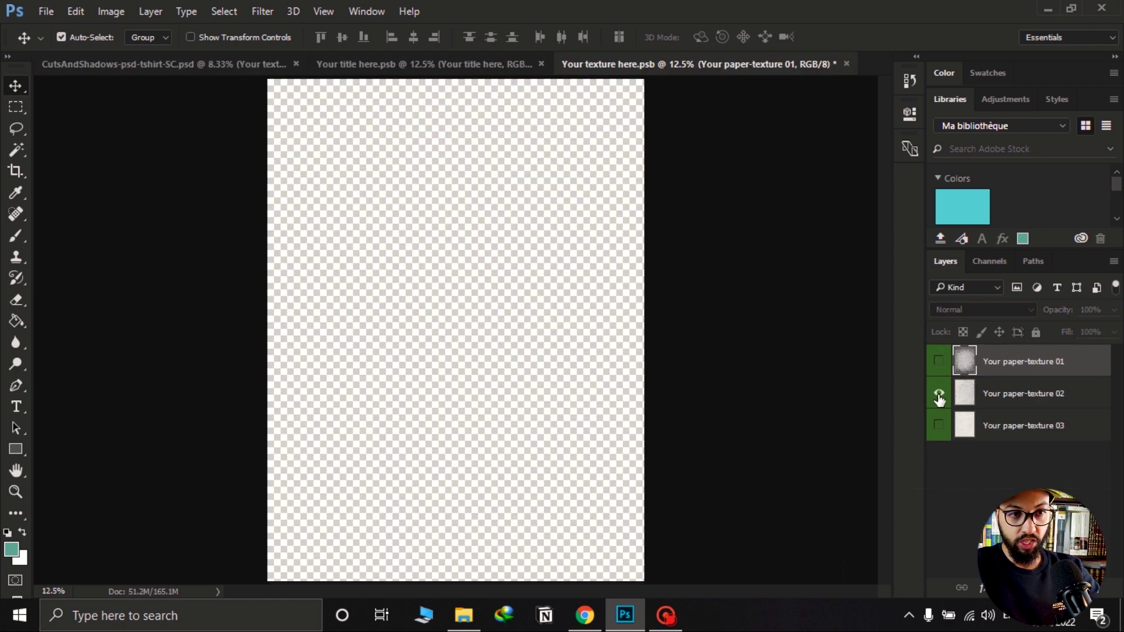
click(939, 394)
click(939, 425)
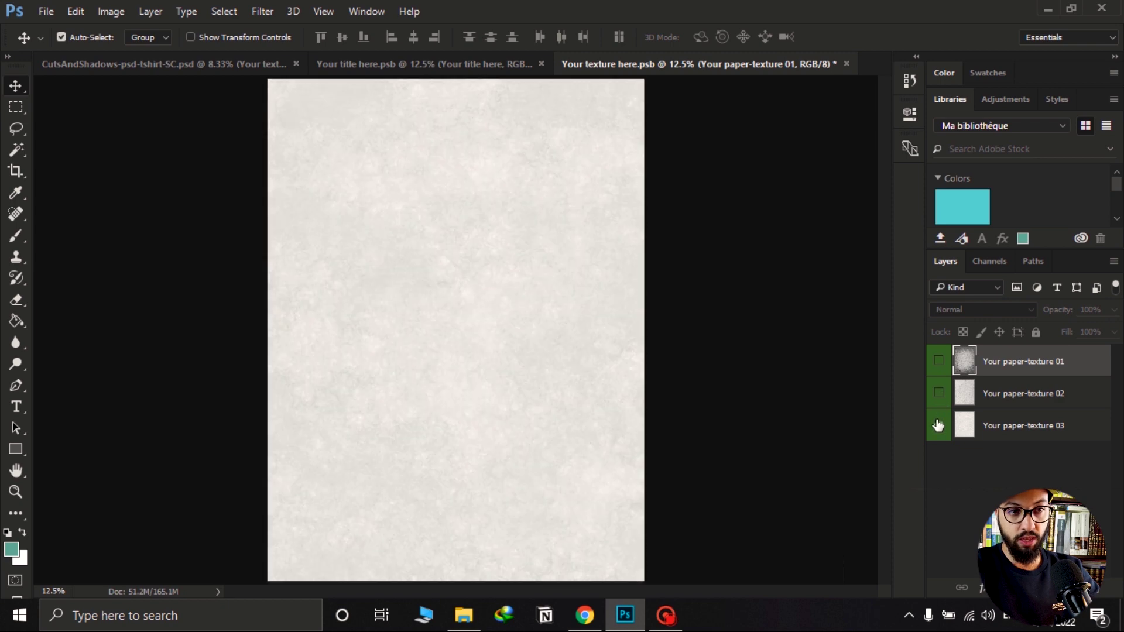
click(938, 426)
click(939, 361)
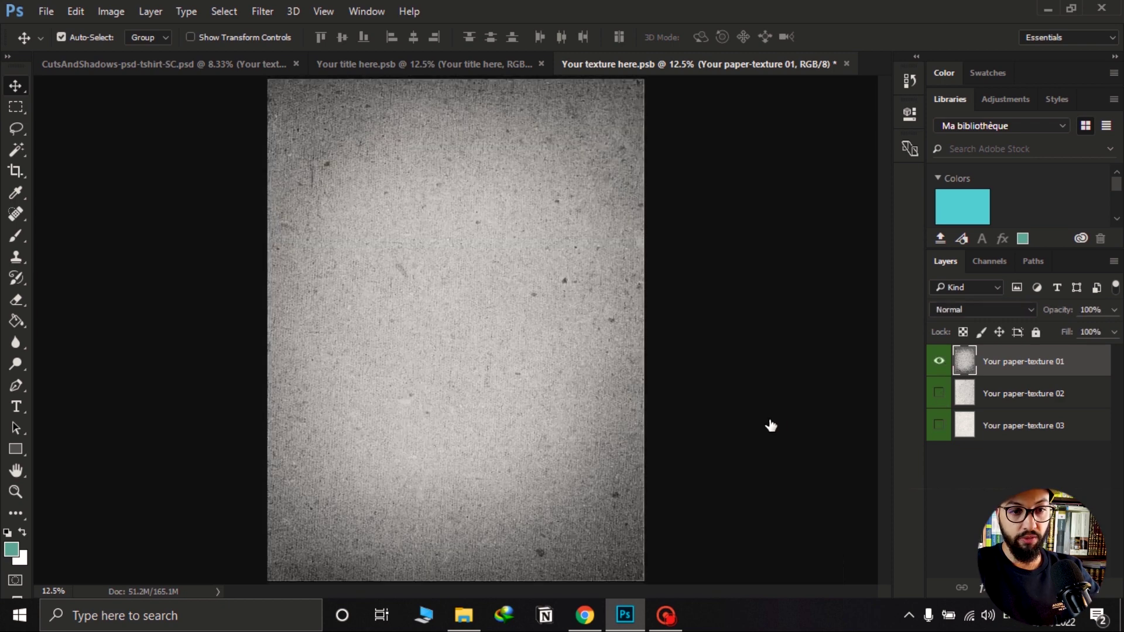
Switch to File Explorer and look through the finished designs in the Designs I made folder, returning to 1Sliced text effect.
click(454, 620)
key(alt+Up)
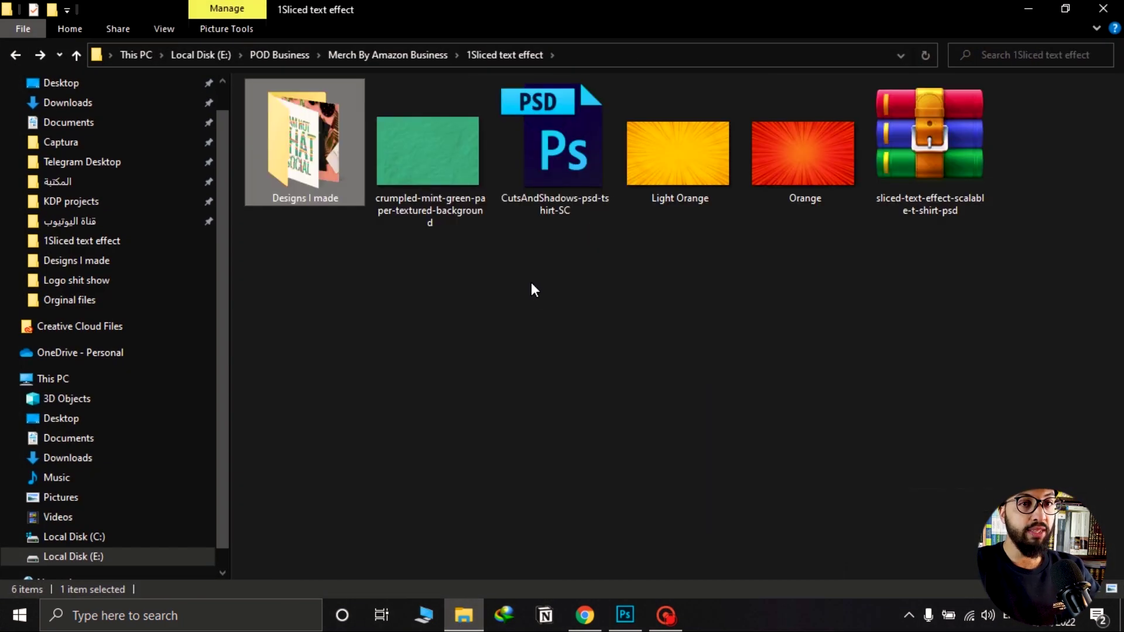
double_click(322, 158)
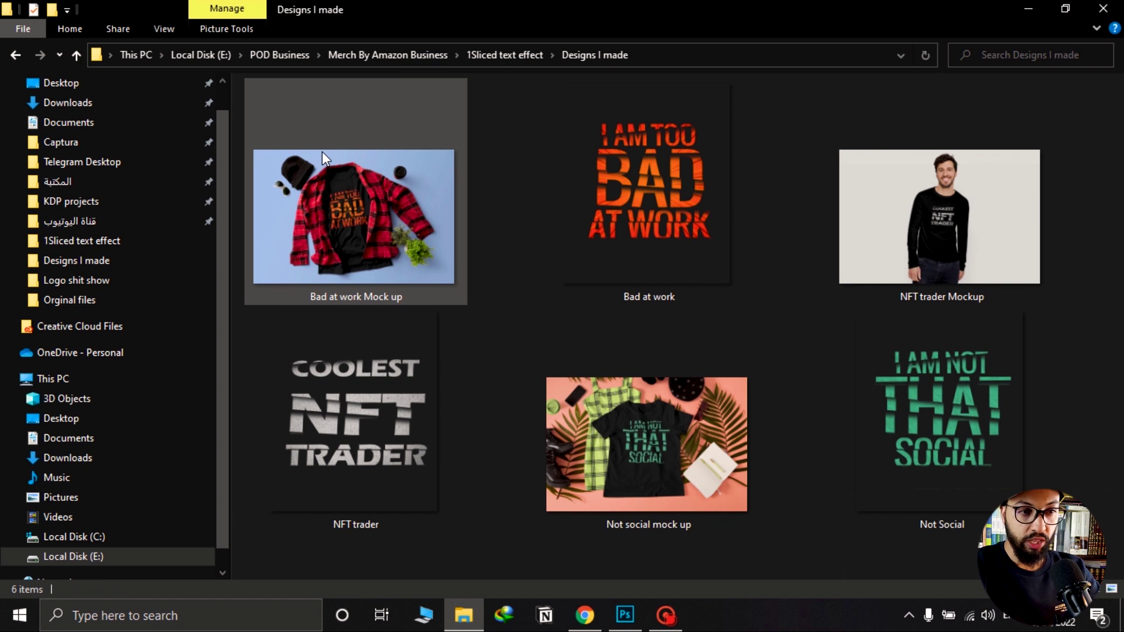
click(339, 355)
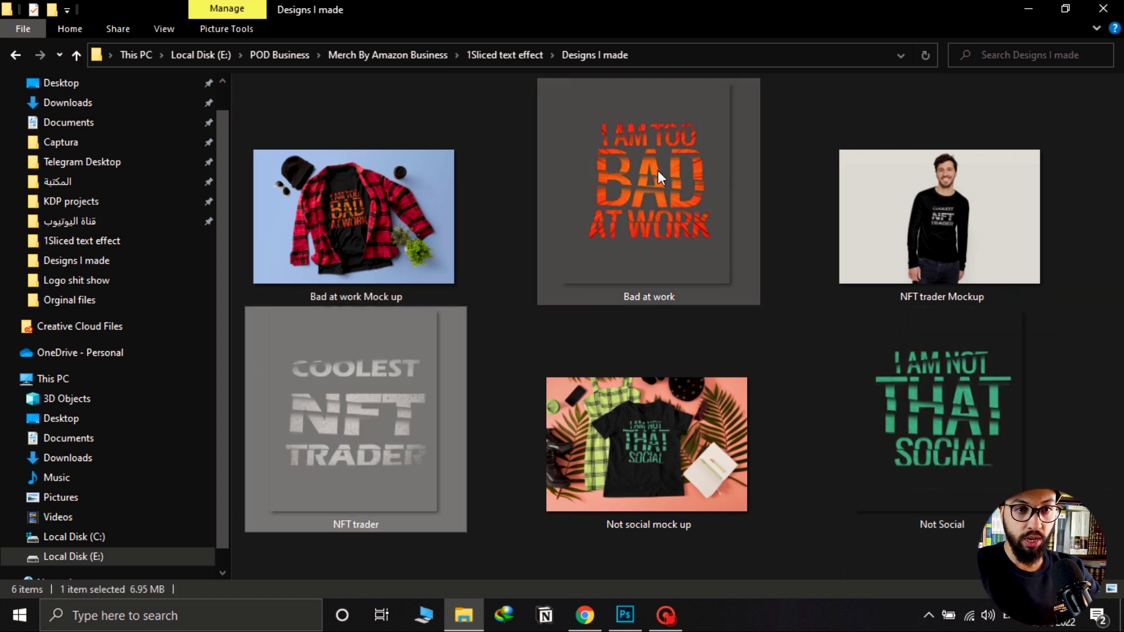
key(alt+Left)
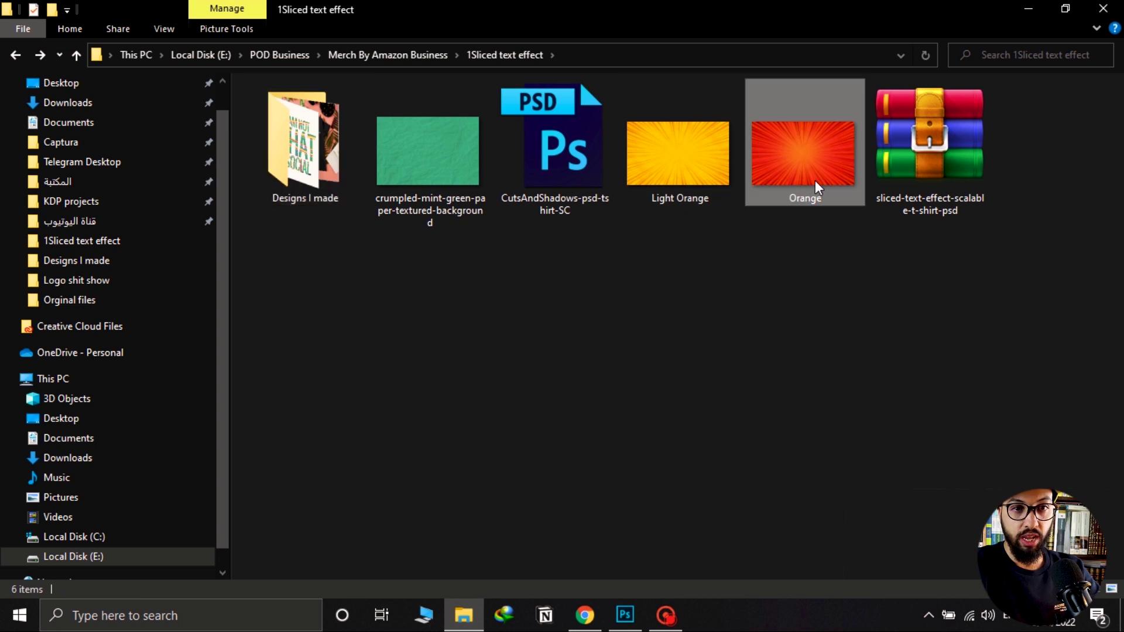
Look over the texture images in 1Sliced text effect and place Light Orange into Your texture here.psb in Photoshop.
click(815, 180)
ctrl+scroll(815, 180, up, 2)
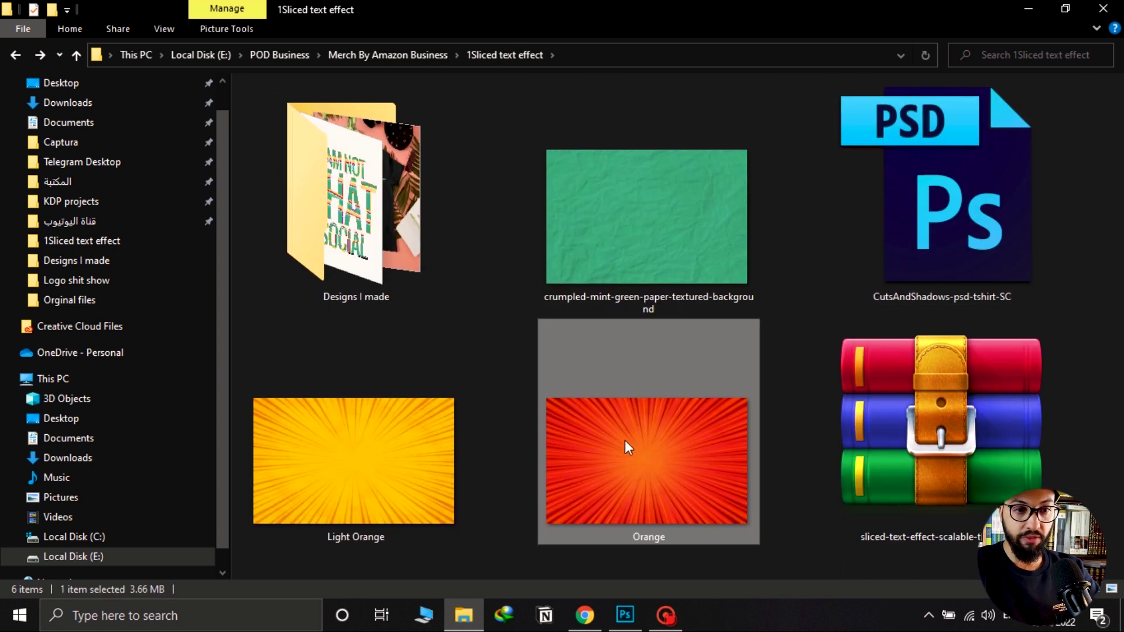
click(672, 199)
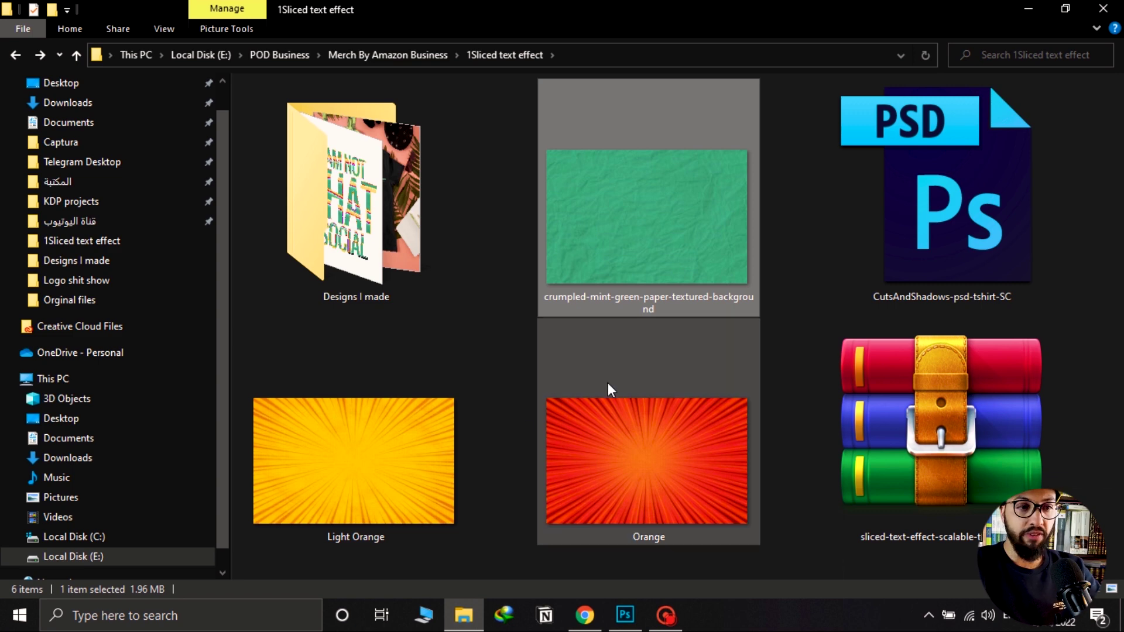
click(350, 438)
drag(353, 448, 509, 324)
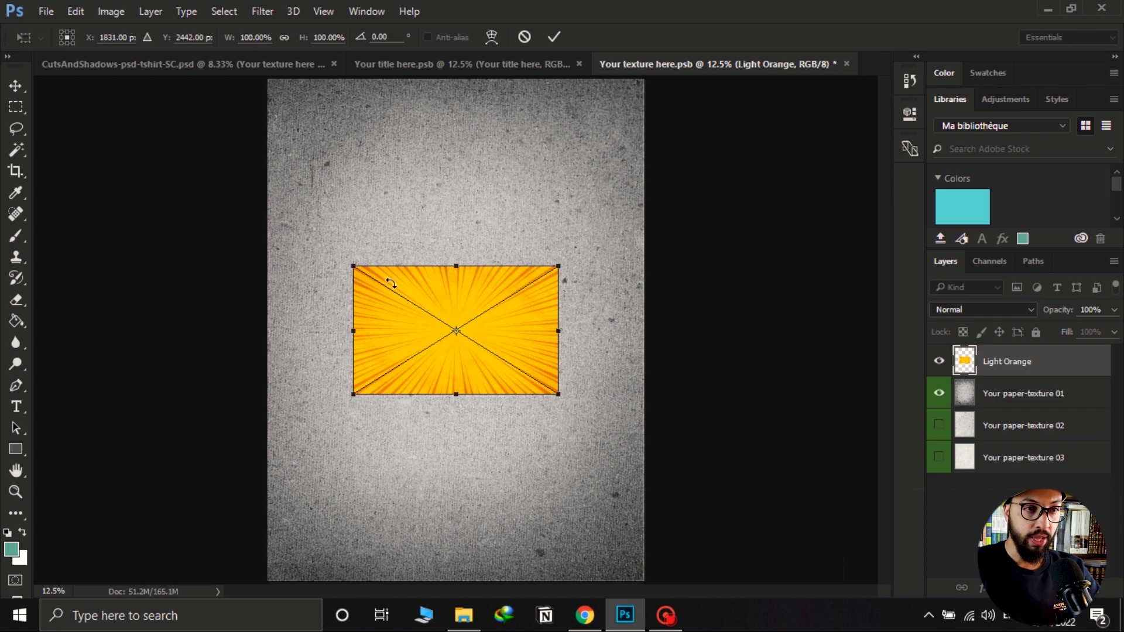
Rotate the placed Light Orange image -90° and stretch it over the whole canvas, with Your paper-texture 01 hidden.
drag(577, 256, 264, 82)
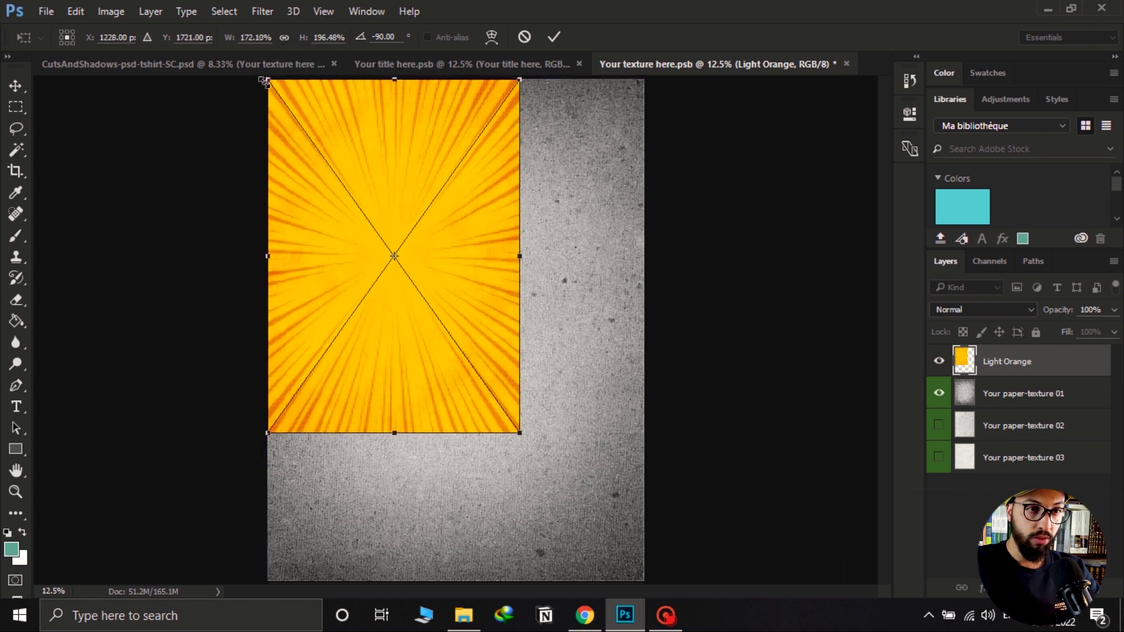
drag(520, 434, 645, 582)
key(Return)
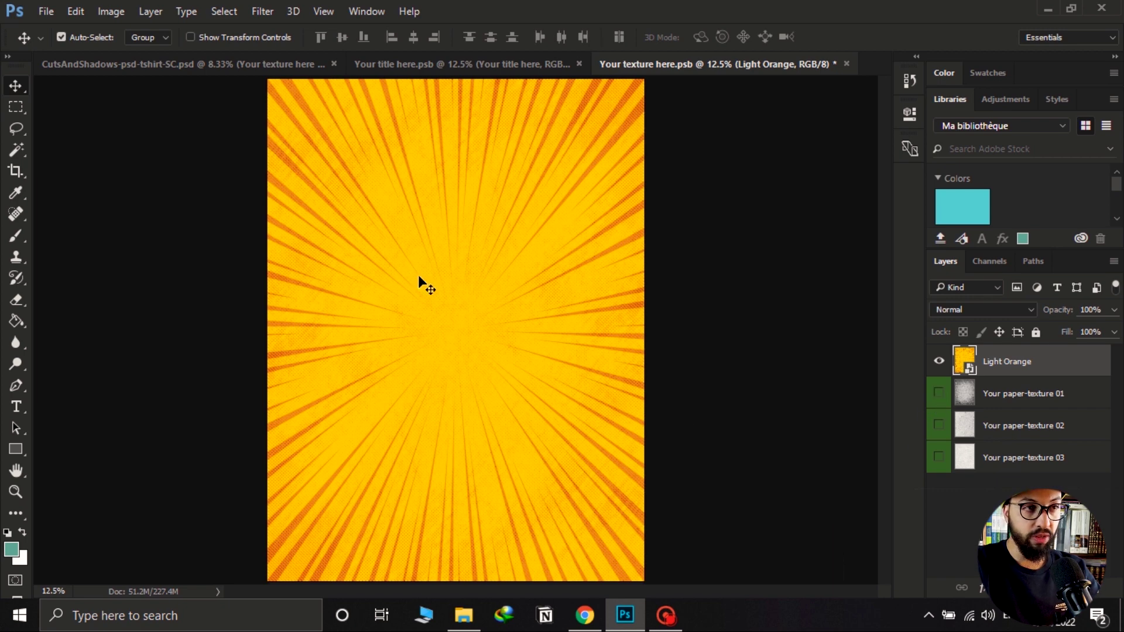
Save Your texture here.psb and return to the CutsAndShadows T-shirt PSD.
click(51, 10)
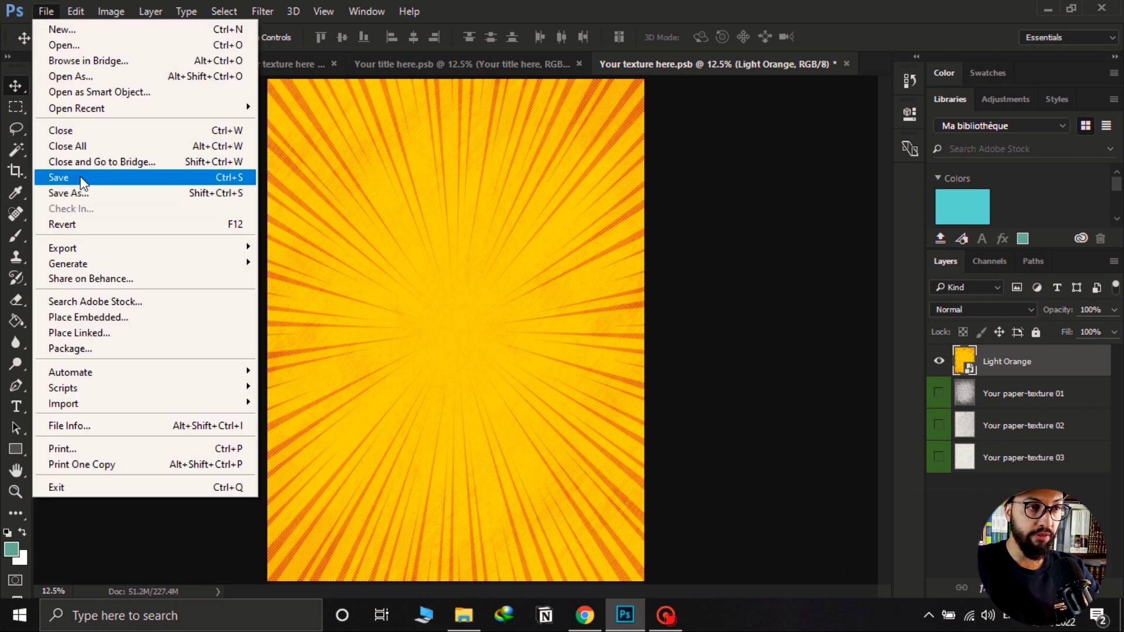
click(80, 177)
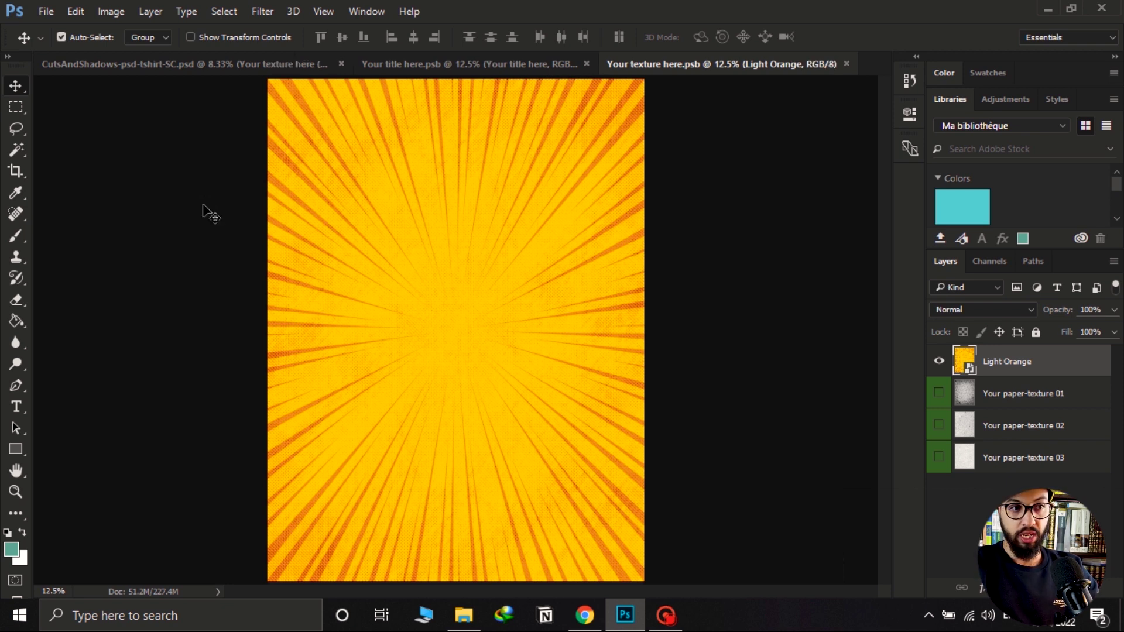
click(208, 72)
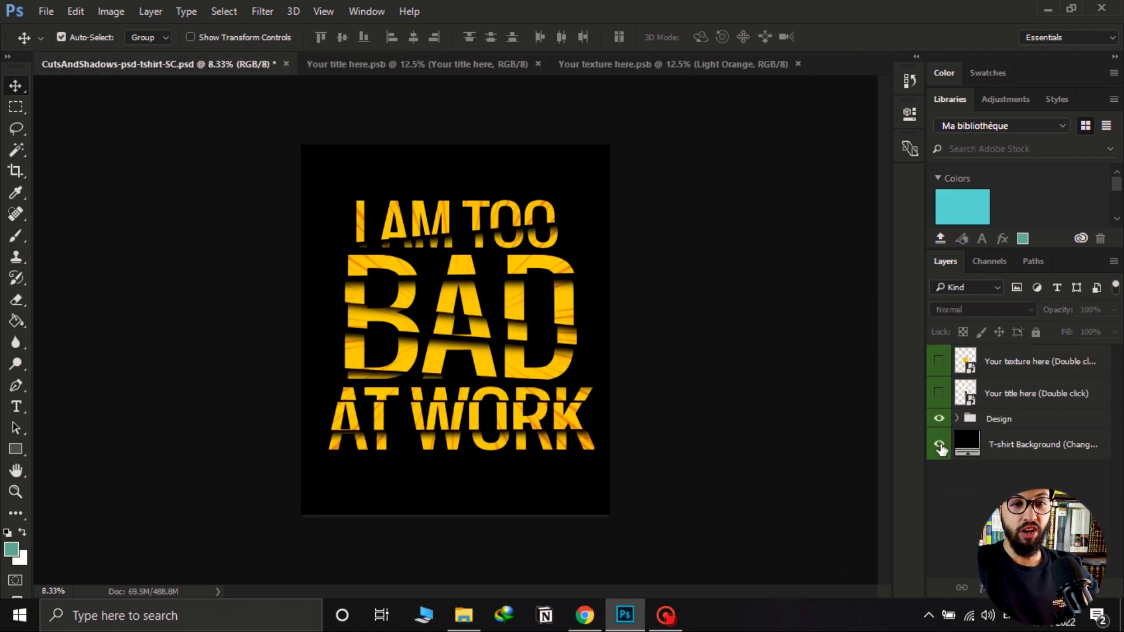
Try white (ffffff) as the T-shirt Background fill color, return it to 000000 and cancel the color change.
double_click(967, 447)
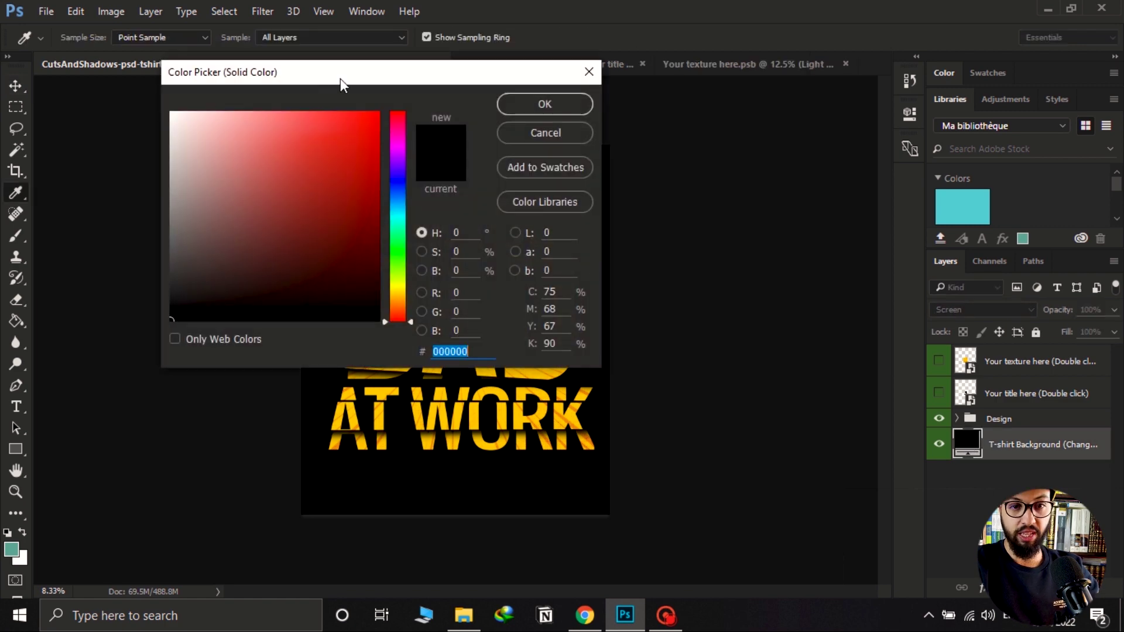
drag(373, 79, 866, 78)
drag(822, 176, 843, 148)
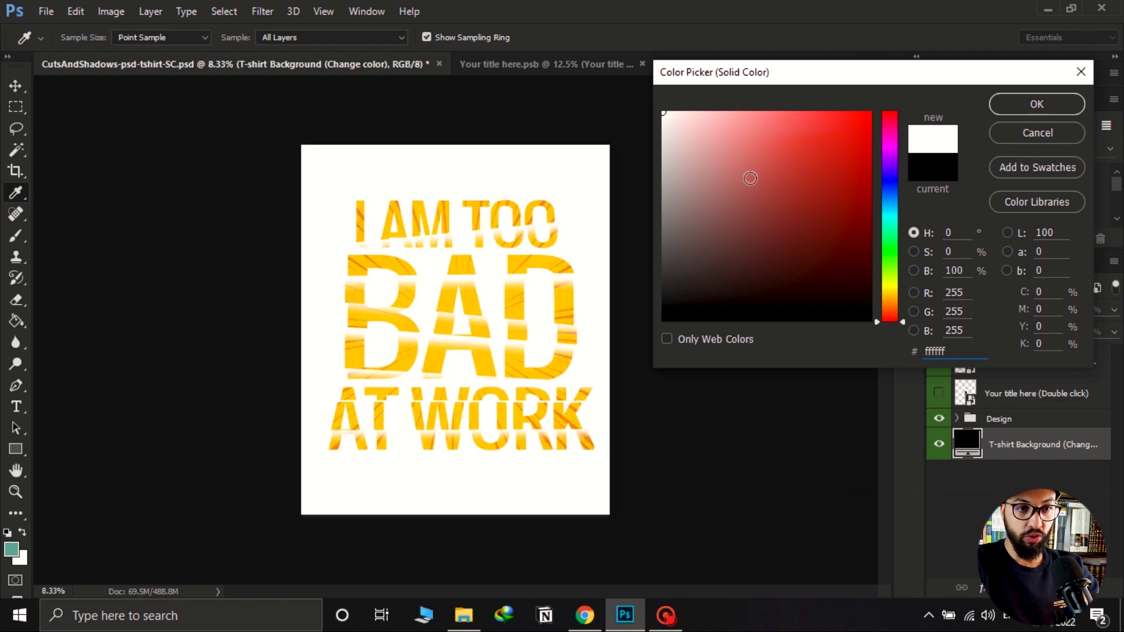
text(000000)
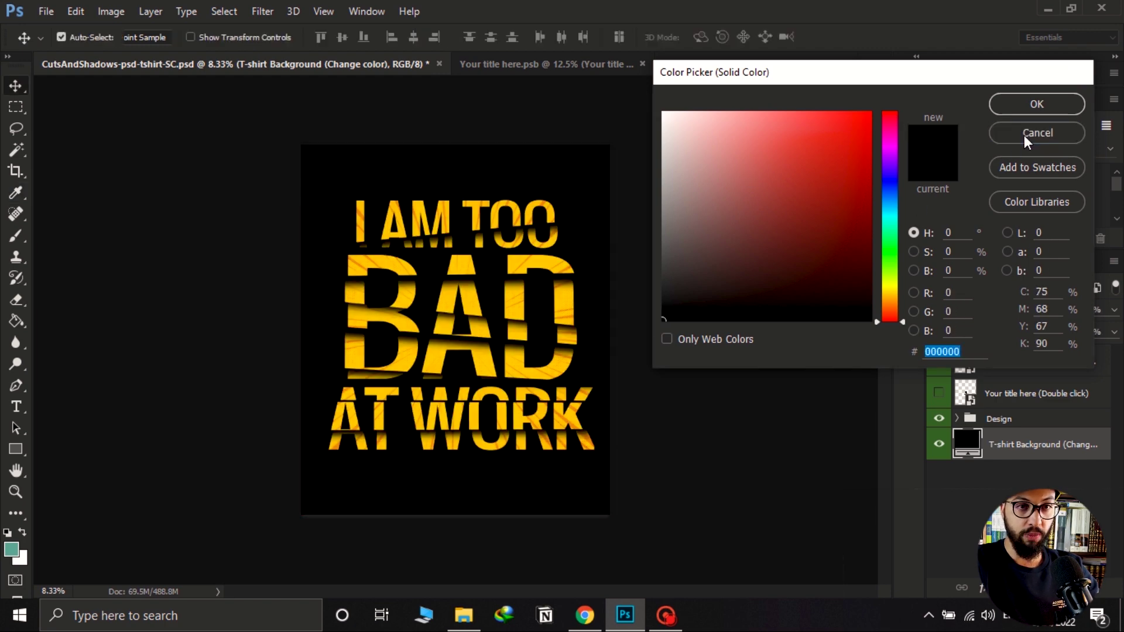
click(1024, 135)
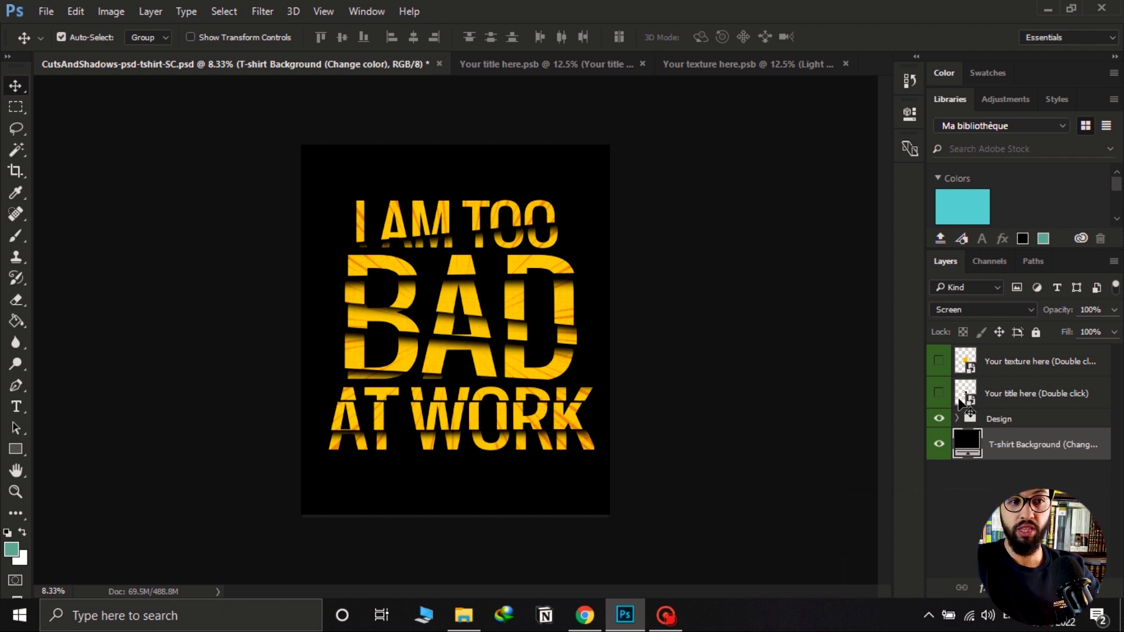
Hide the T-shirt Background layer and save the transparent design as a PNG named 4 in the Designs I made folder.
click(938, 445)
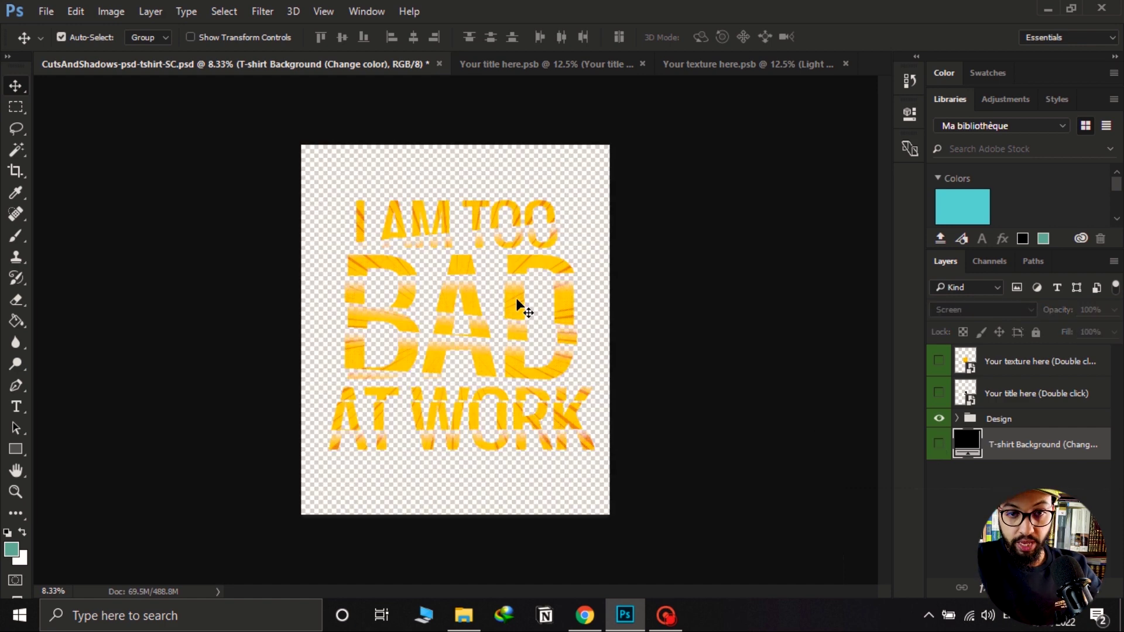
click(44, 17)
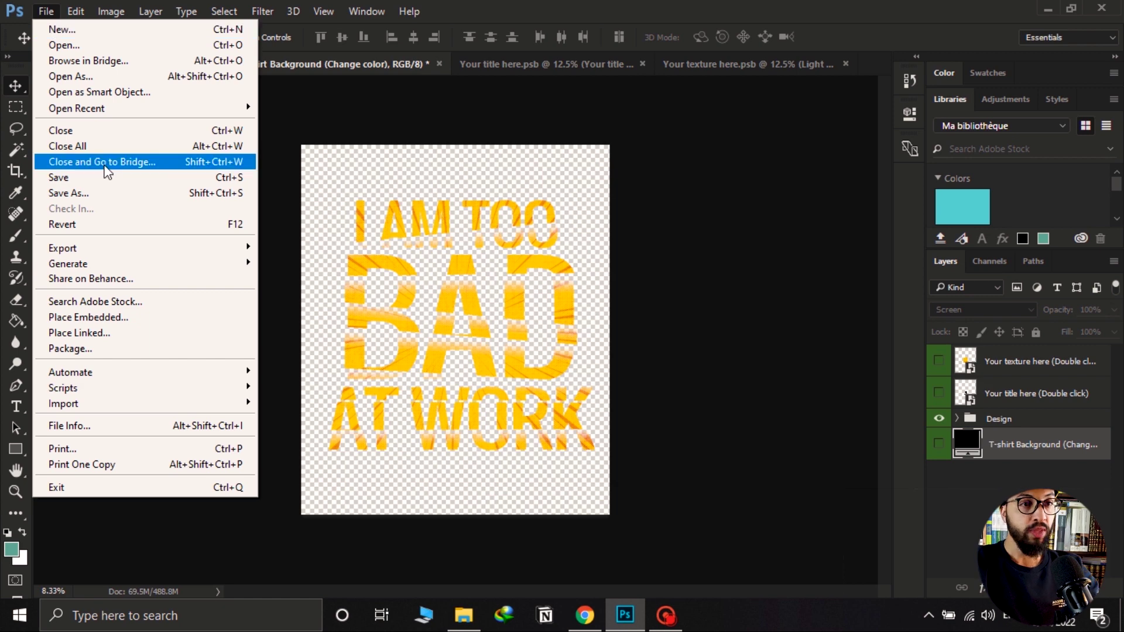
click(132, 193)
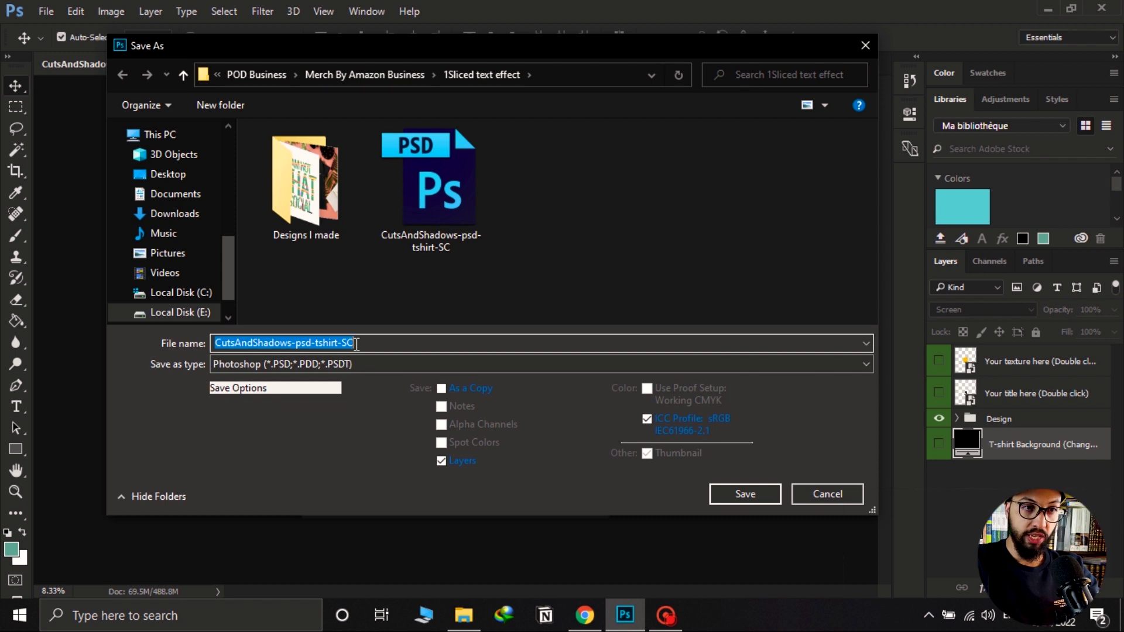
text(4)
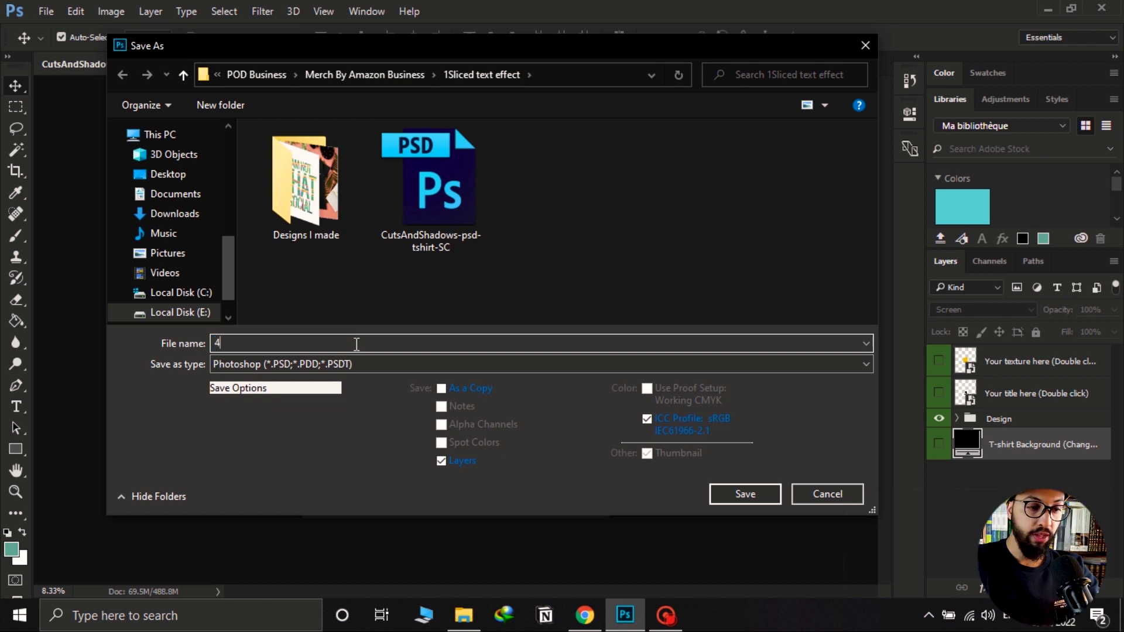
click(330, 363)
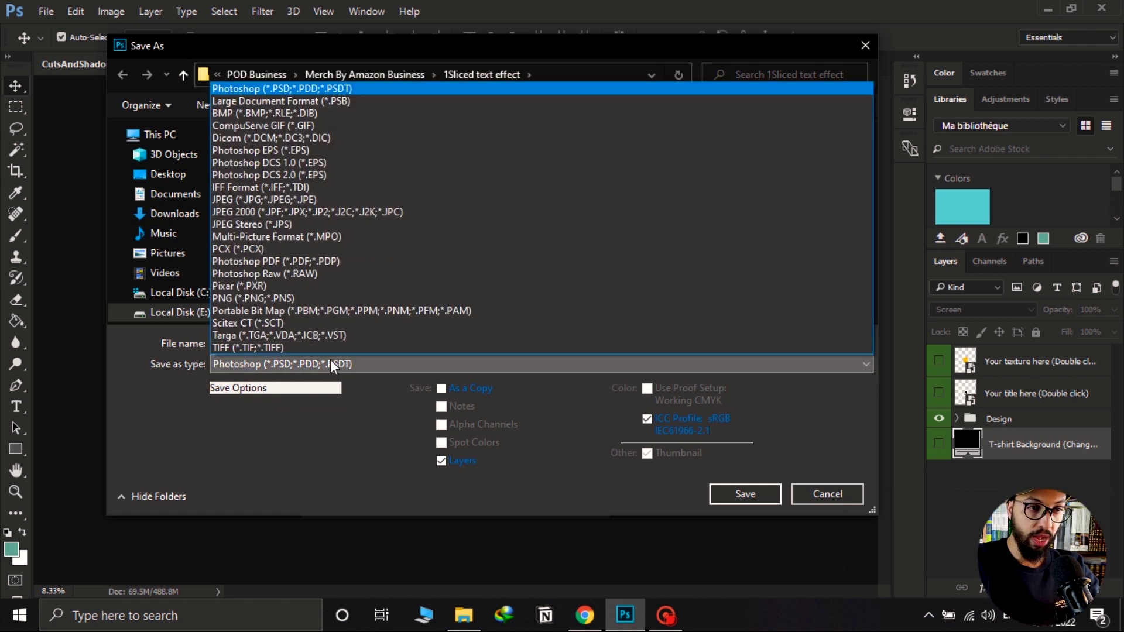
click(245, 298)
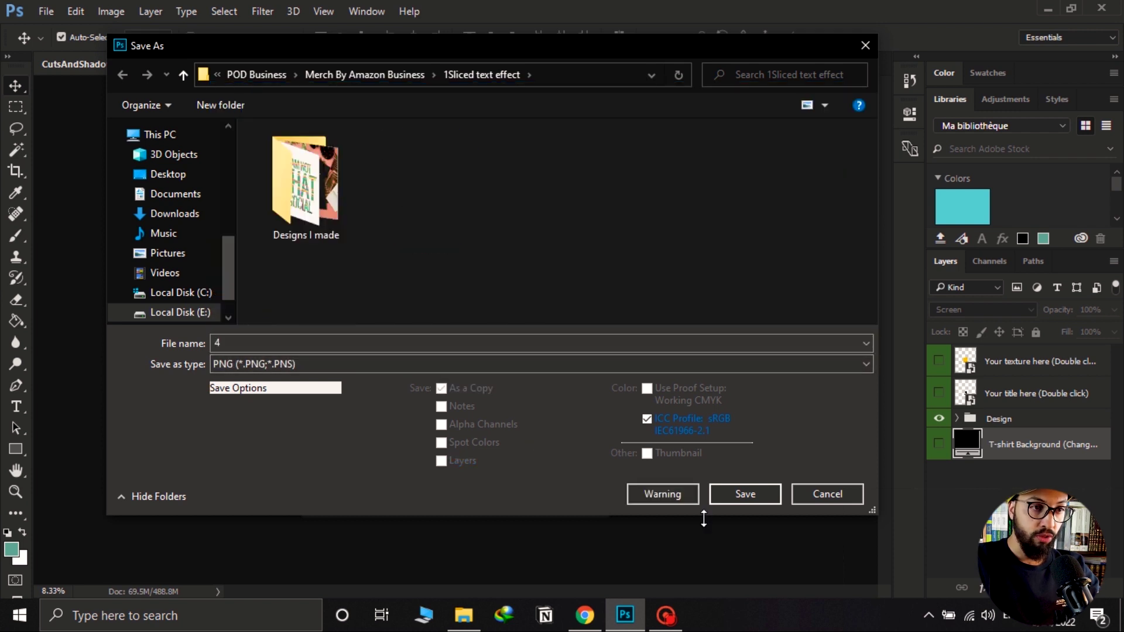
double_click(319, 173)
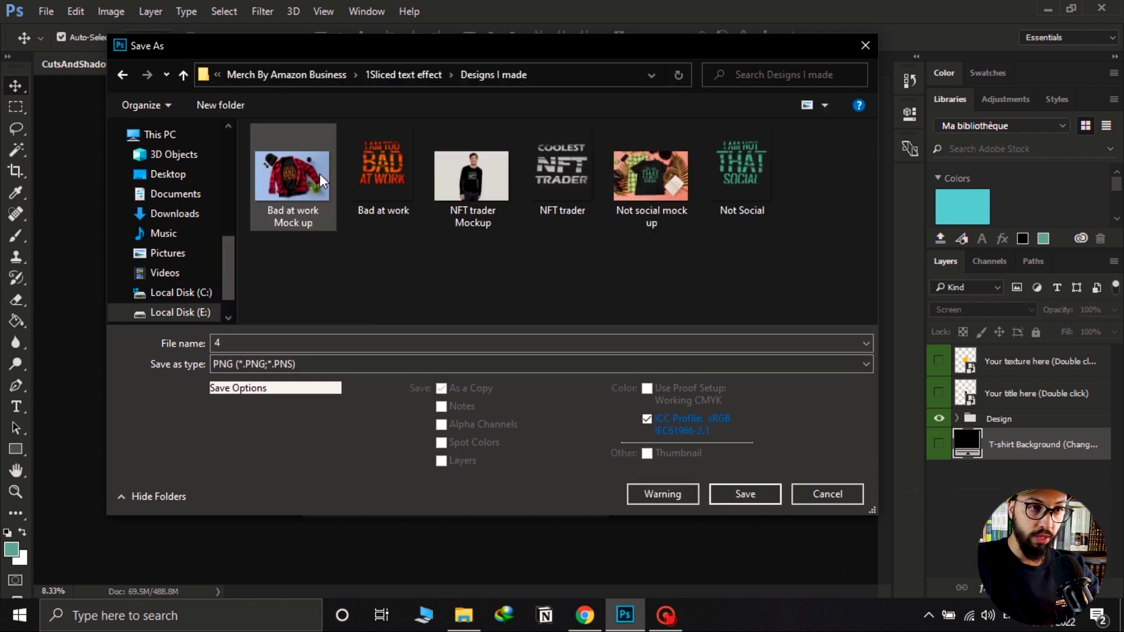
click(756, 495)
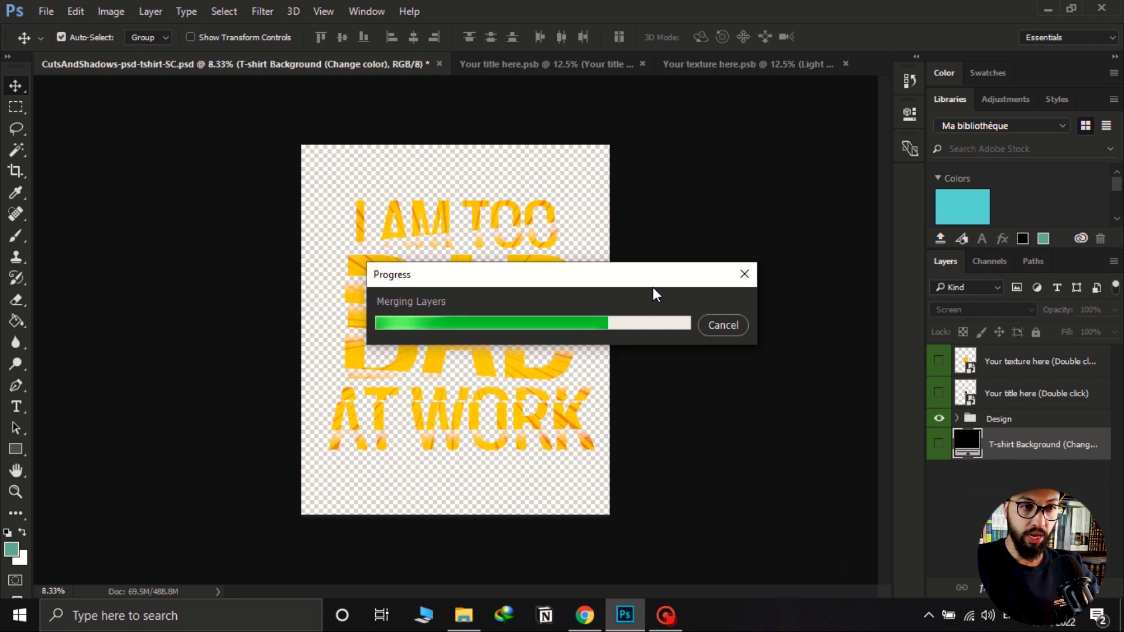
Open the exported 4.png from the Designs I made folder in Photos, inspect its lettering up close, and close the viewer.
click(627, 617)
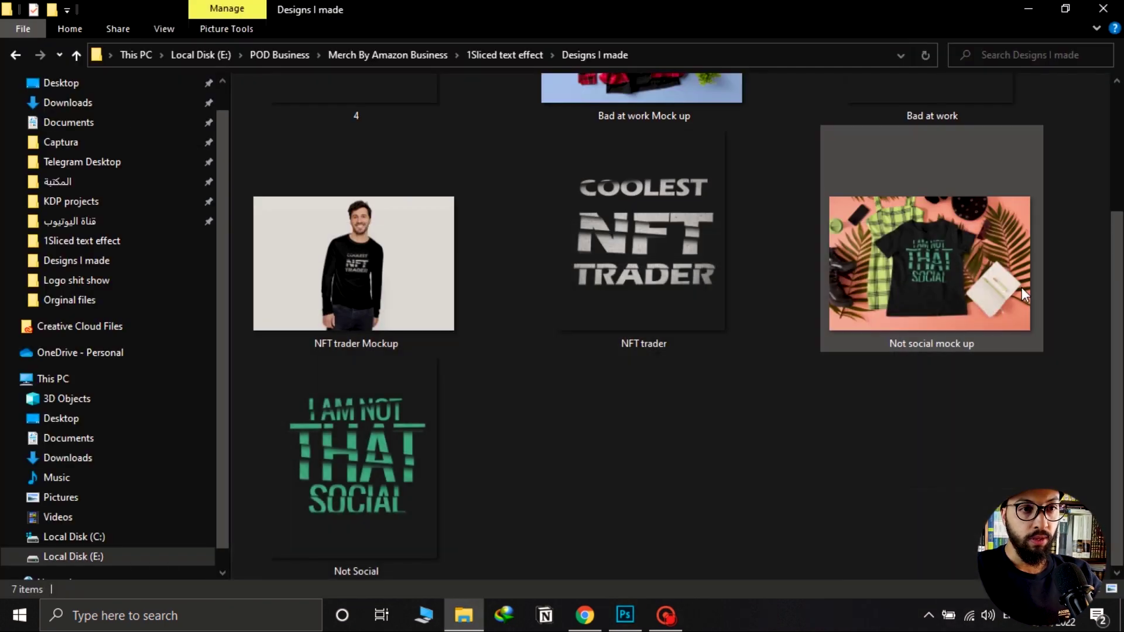
scroll(373, 142, up, 3)
click(373, 143)
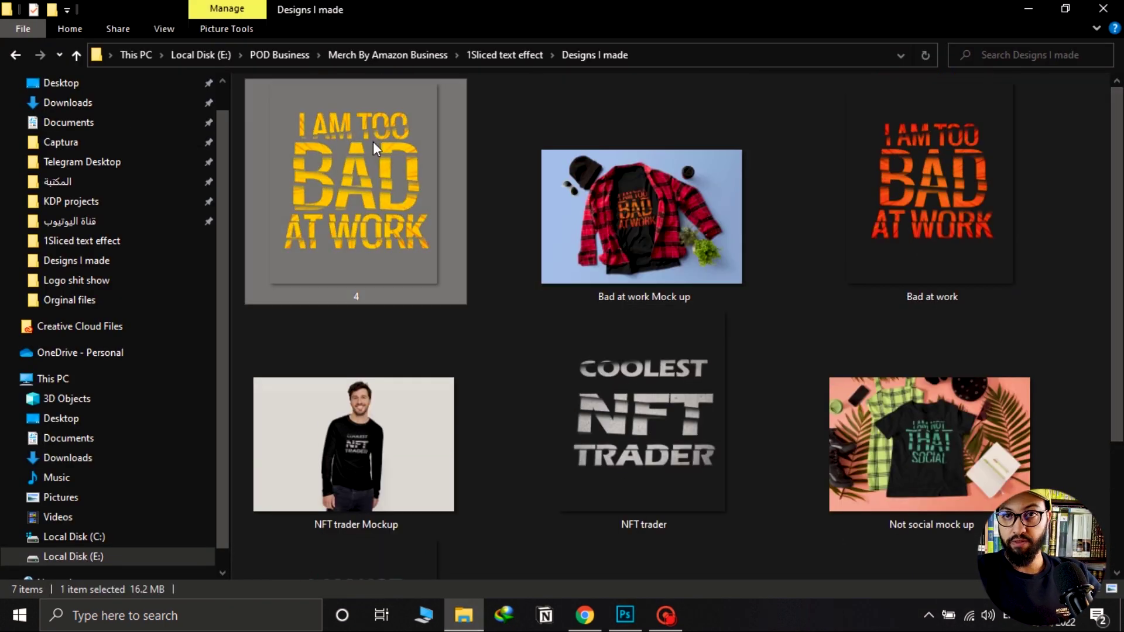
double_click(386, 204)
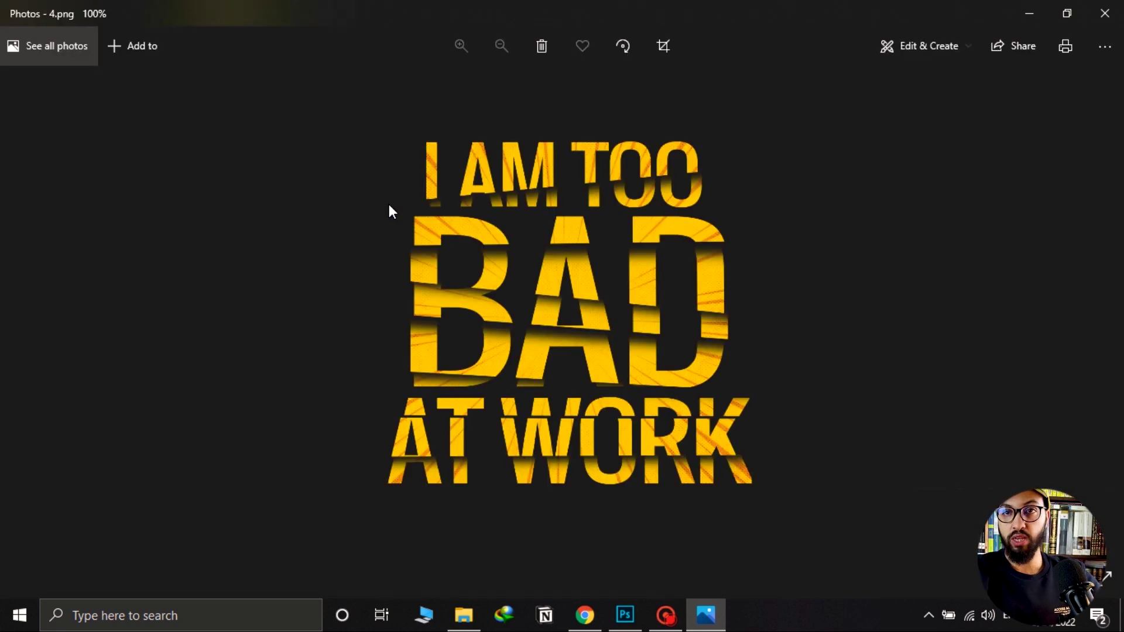
scroll(579, 212, up, 5)
scroll(579, 211, down, 3)
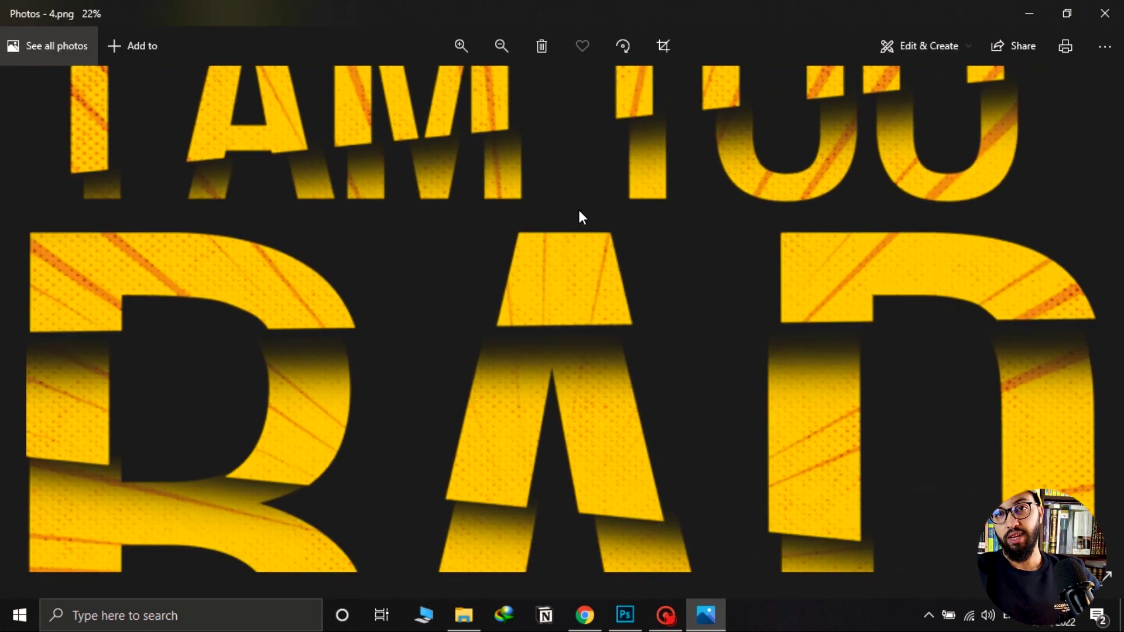
scroll(579, 210, down, 3)
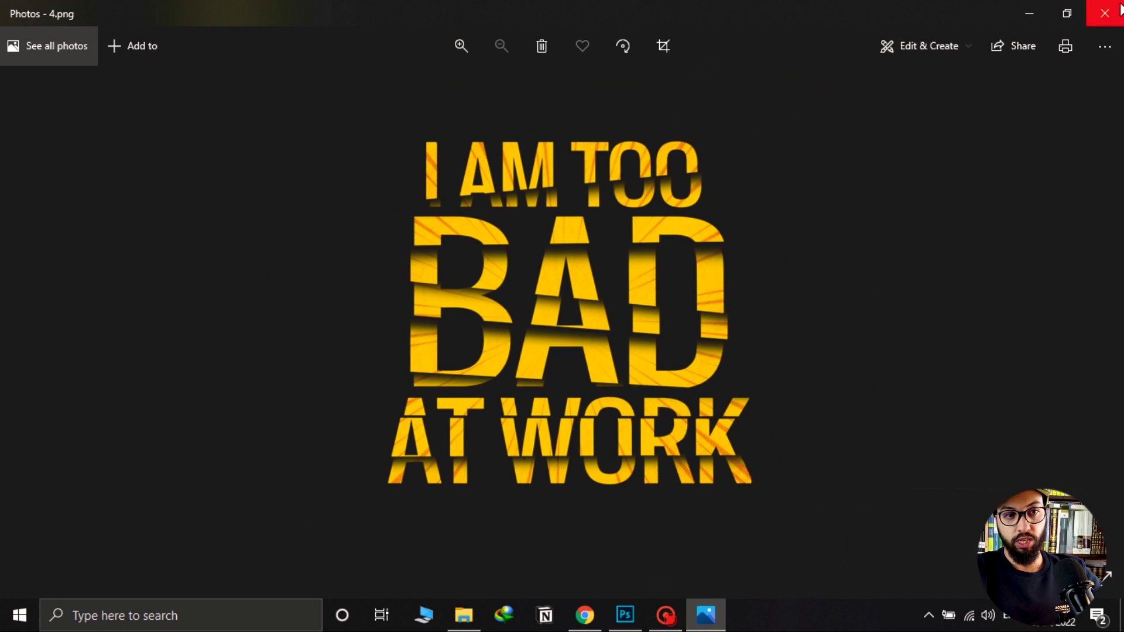
click(1105, 13)
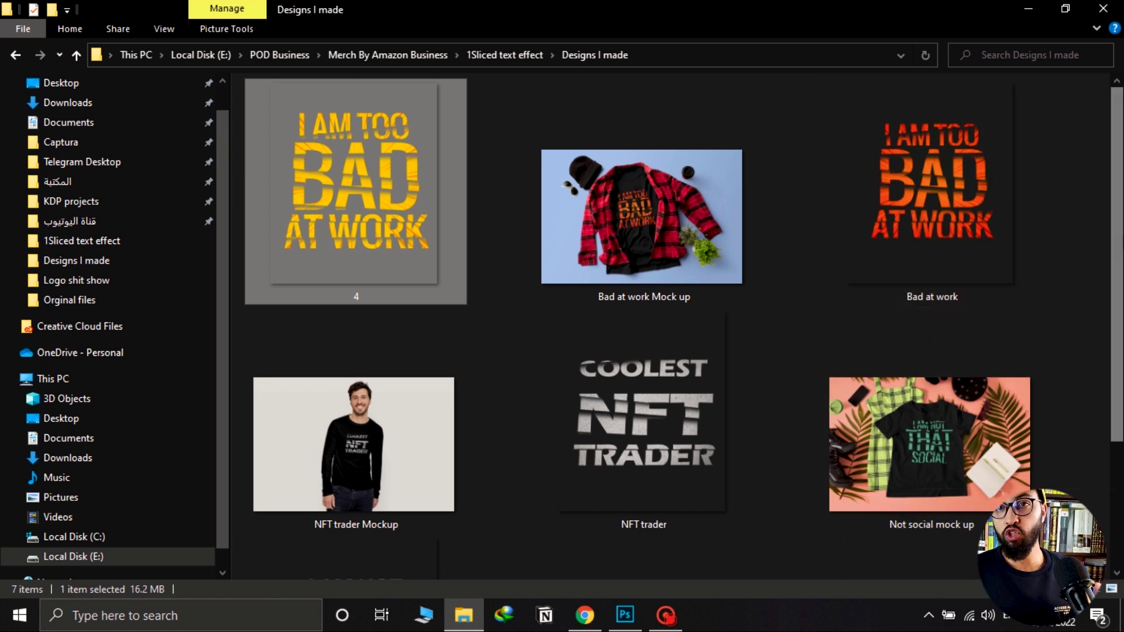
Look through the finished designs and T-shirt mockups in the Designs I made folder.
scroll(1113, 285, down, 1)
scroll(1083, 329, down, 1)
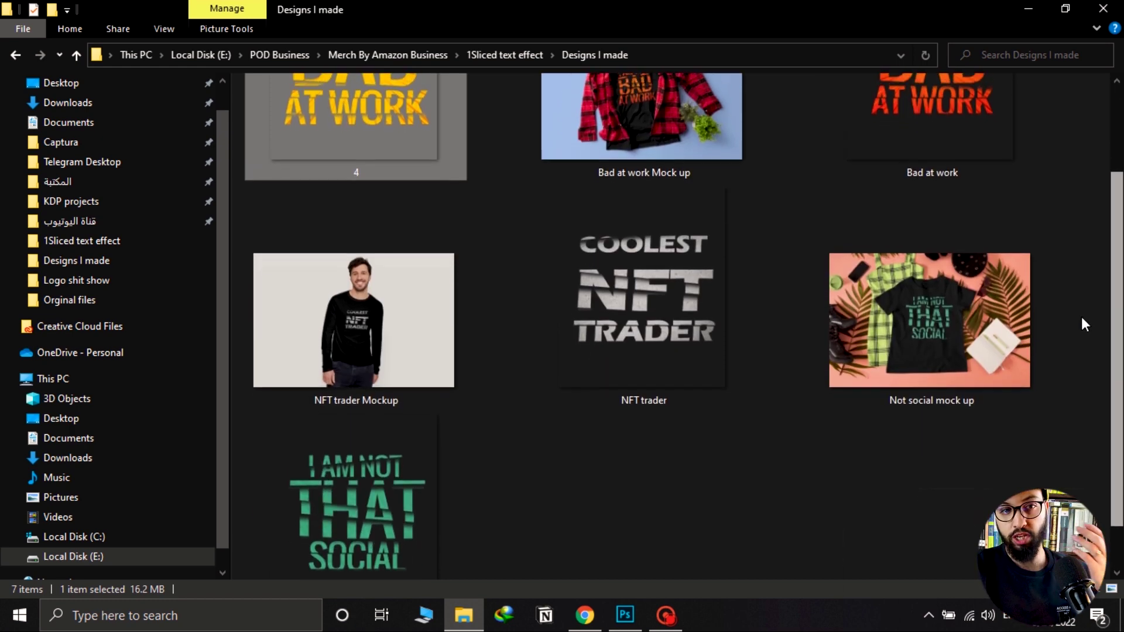
scroll(1083, 326, up, 2)
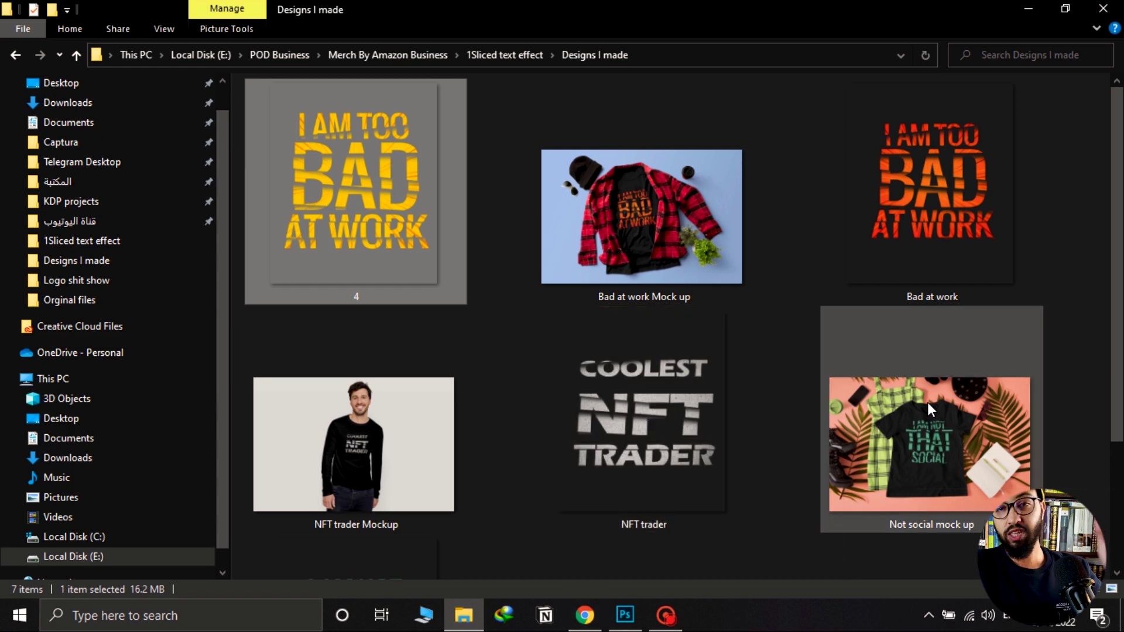
click(927, 402)
Switch to Chrome, bring up the Vexels mockup generator with the smiling male model long-sleeve mockup, and look over the related mockups.
click(585, 616)
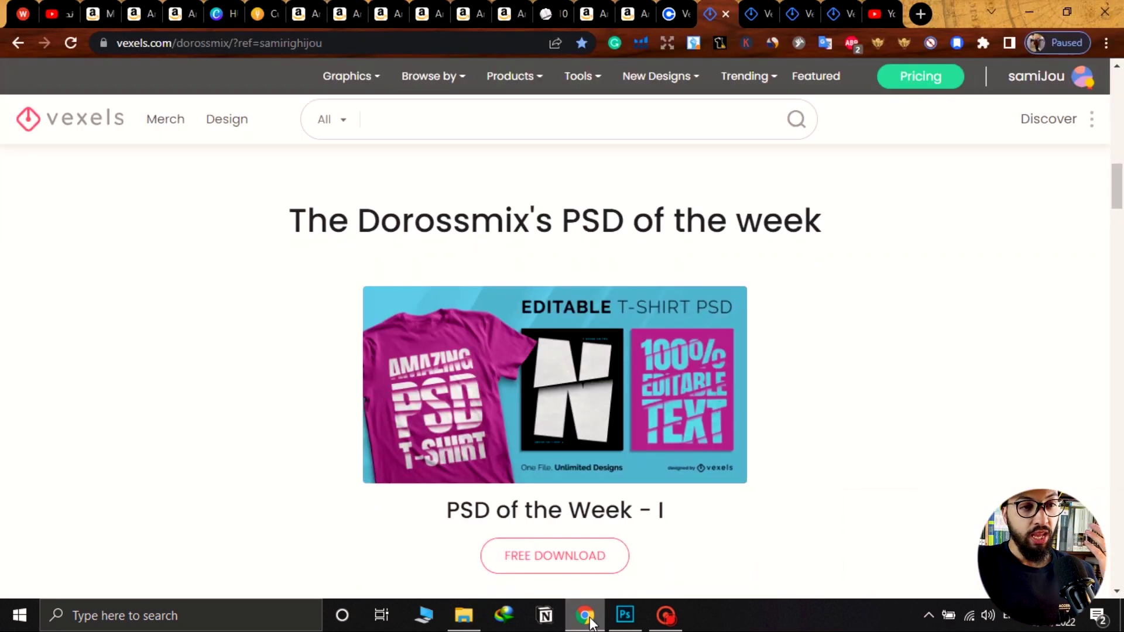
click(771, 2)
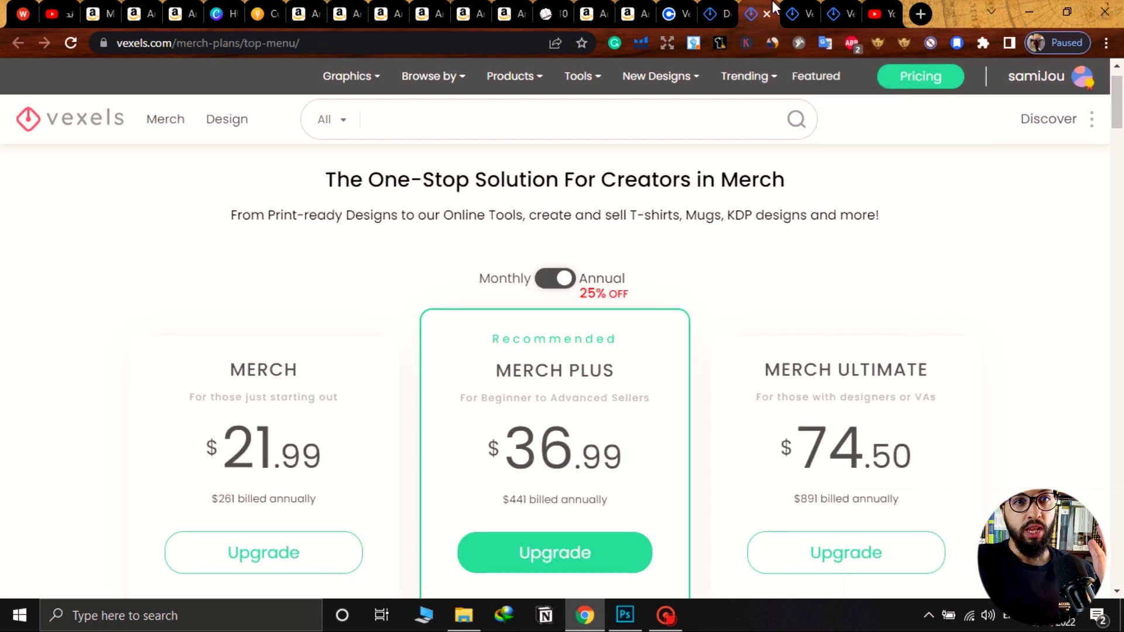
click(797, 13)
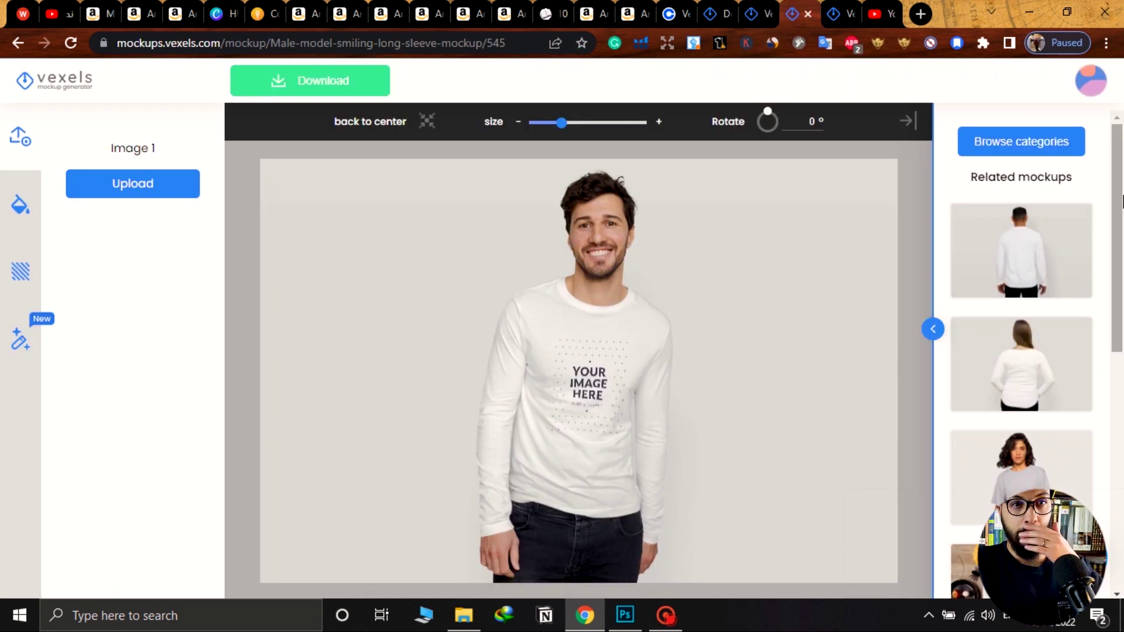
scroll(1104, 376, down, 5)
scroll(1106, 166, up, 5)
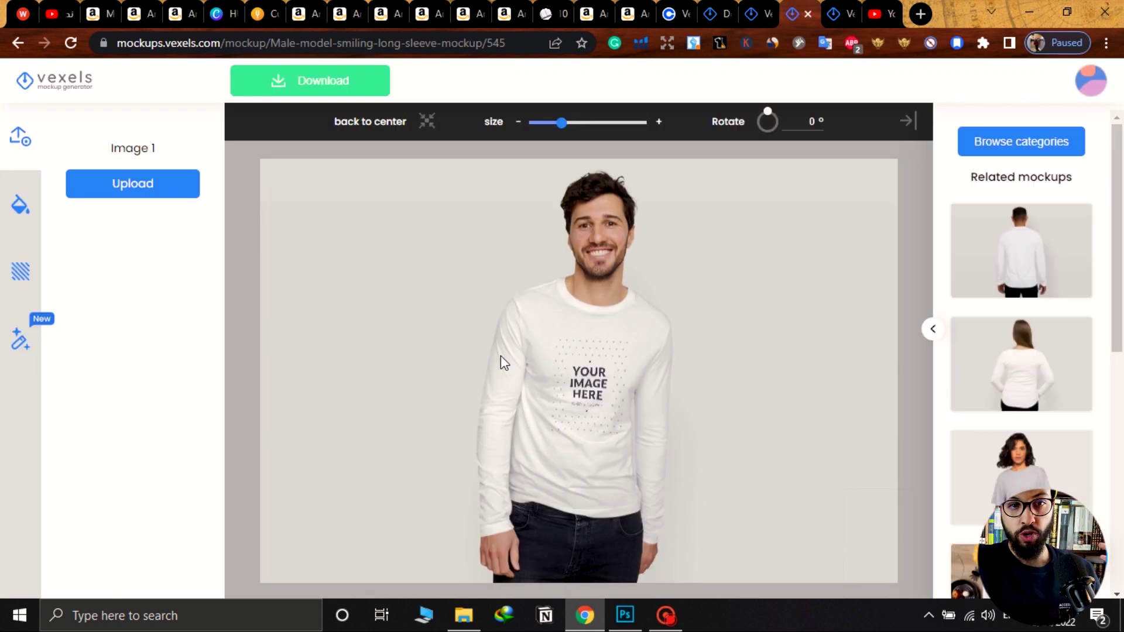